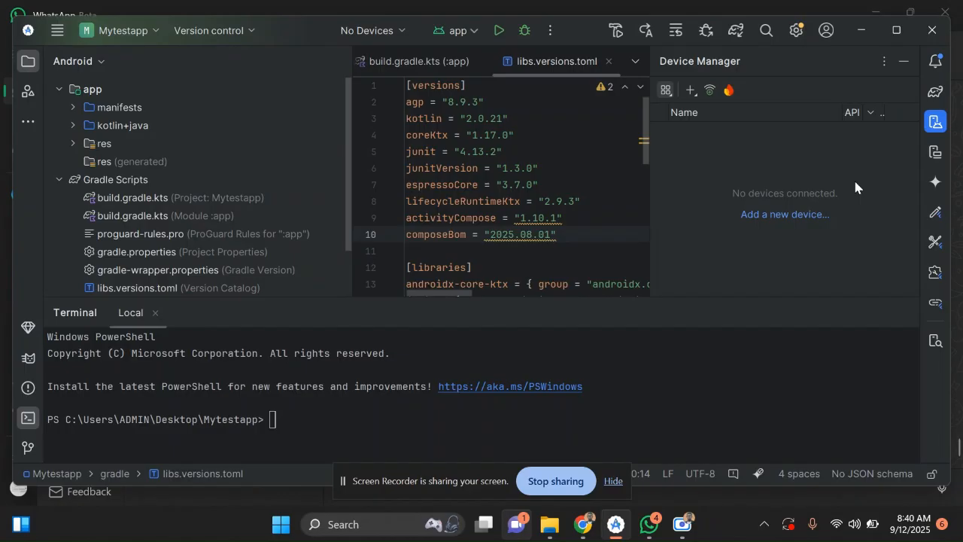
- Start creating a new virtual device from the Device Manager
left_click(610, 482)
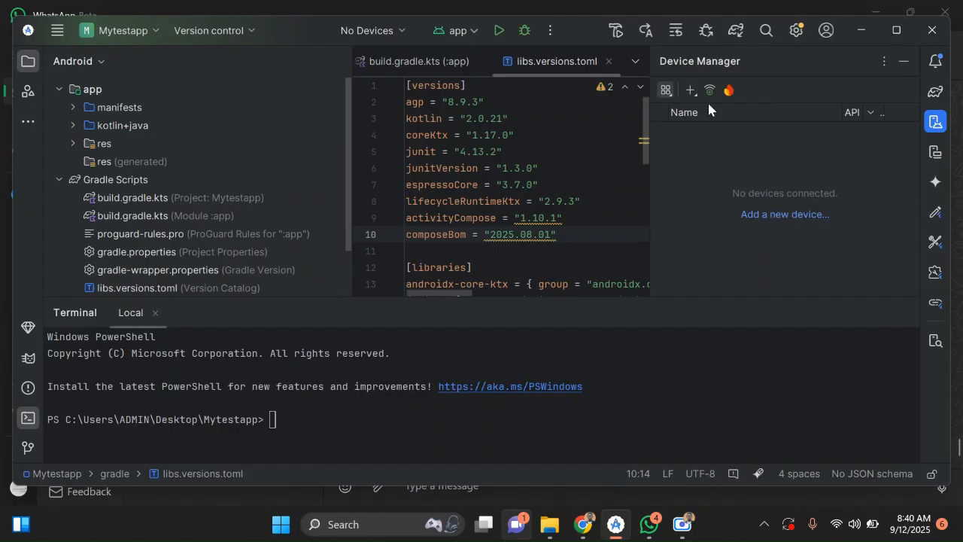
left_click(689, 91)
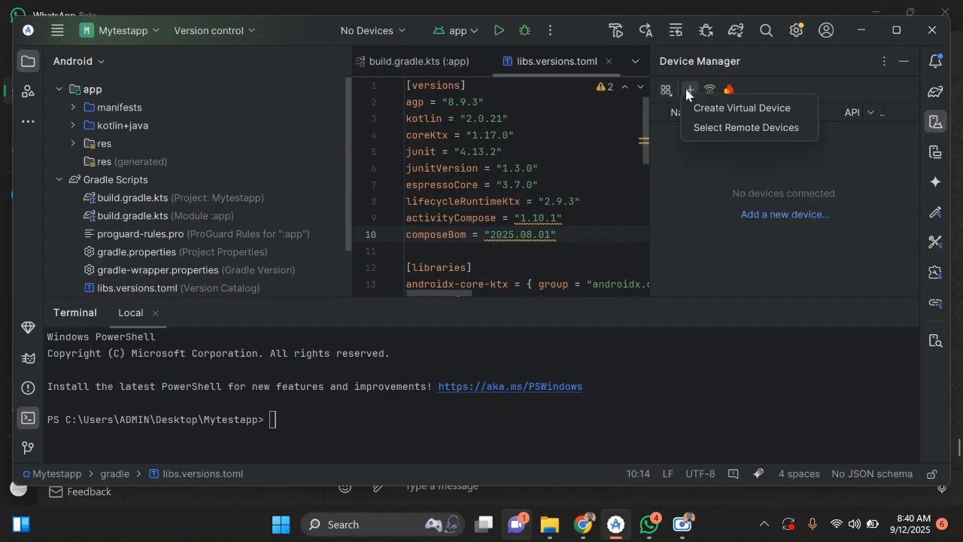
left_click(719, 109)
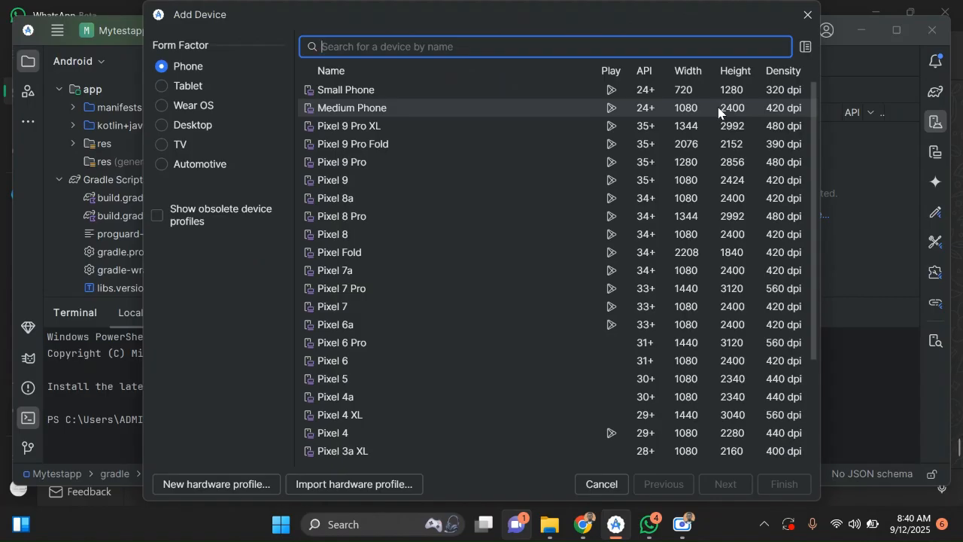
- Examine the hardware profiles offered for the Tablet, Wear OS, Desktop and Phone form factors
left_click(169, 88)
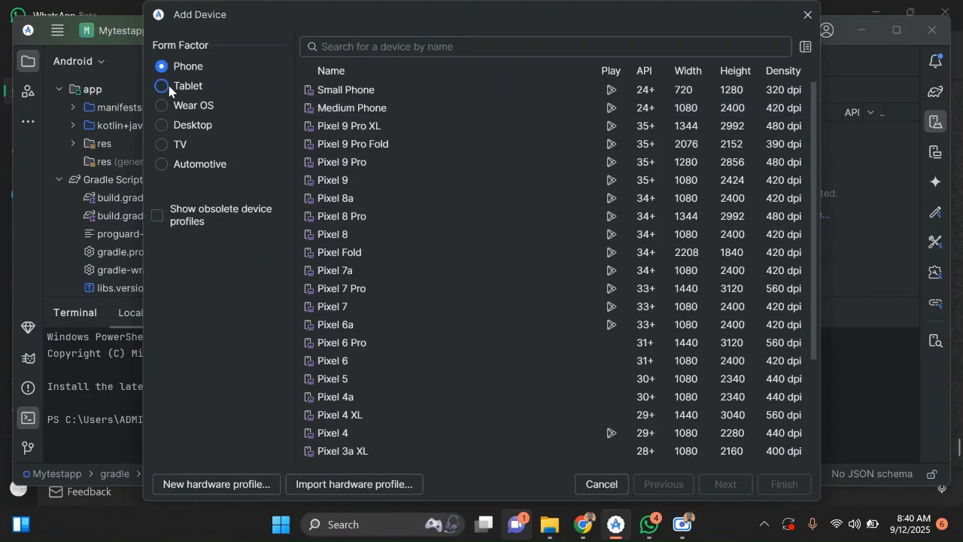
left_click(159, 106)
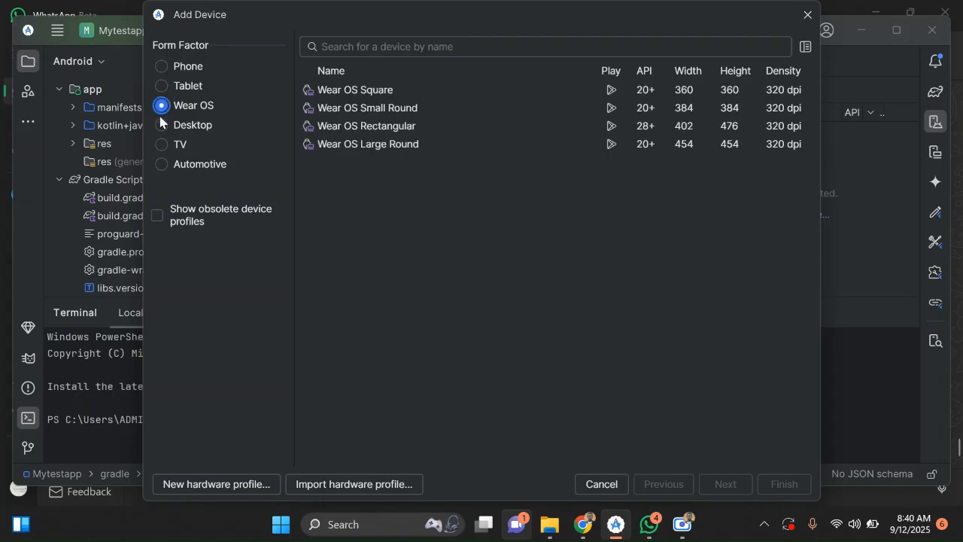
left_click(160, 122)
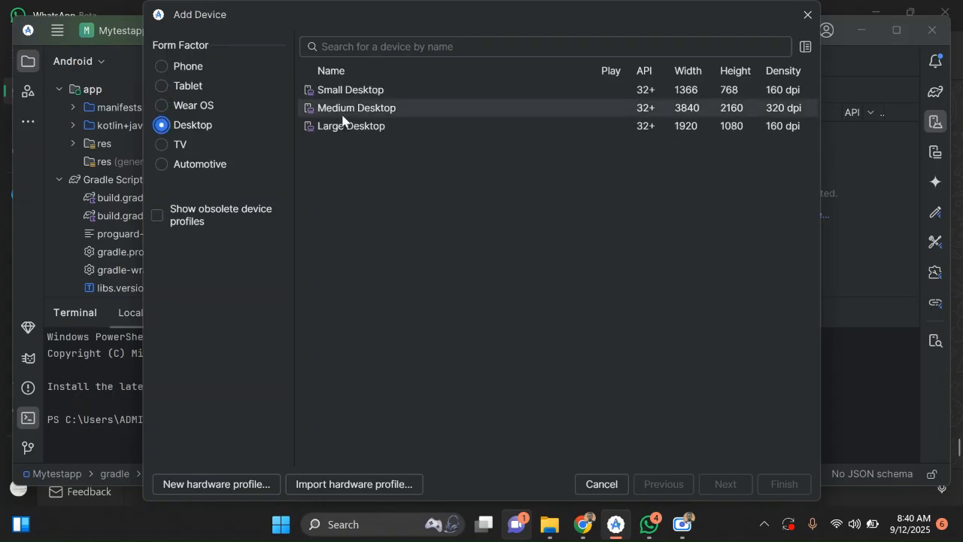
left_click(162, 67)
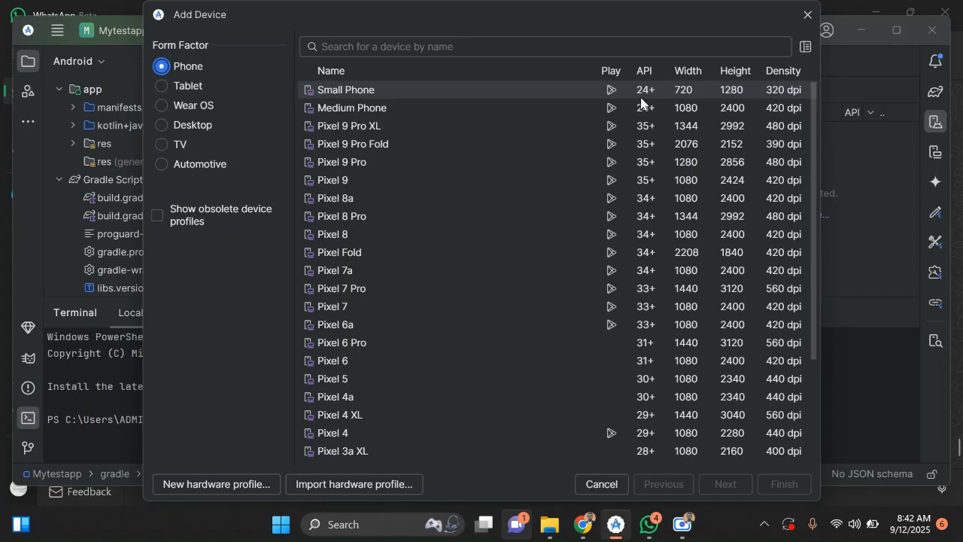
scroll(648, 307, "down", 4)
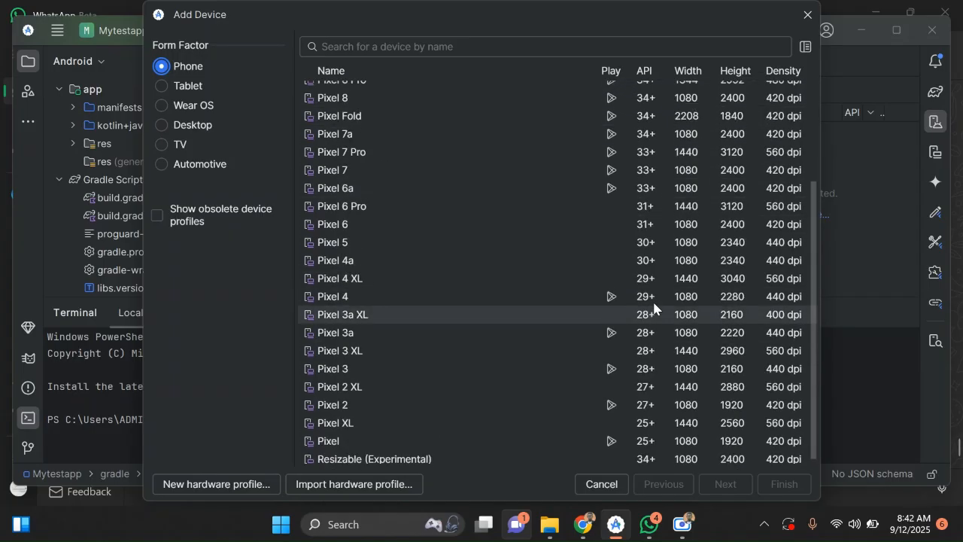
scroll(653, 307, "up", 4)
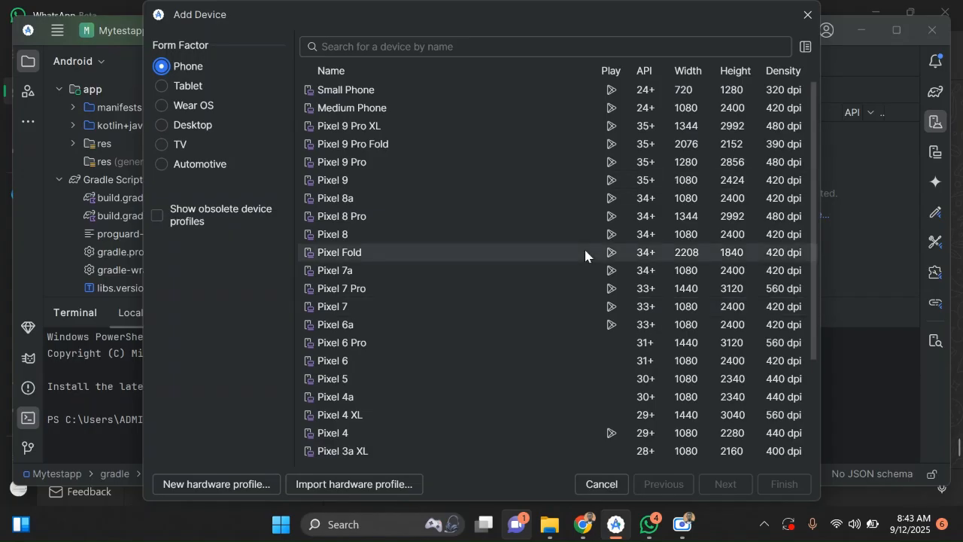
left_click(644, 202)
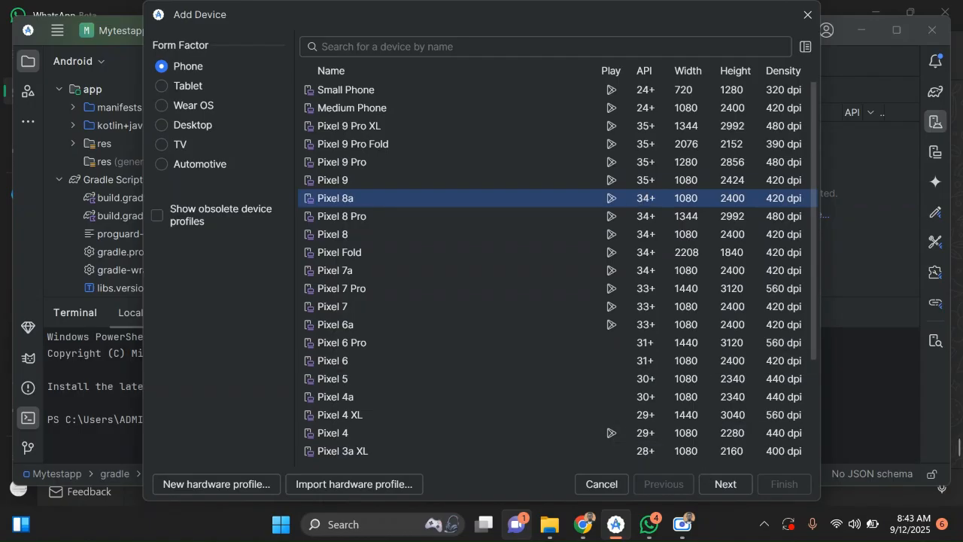
left_click(725, 485)
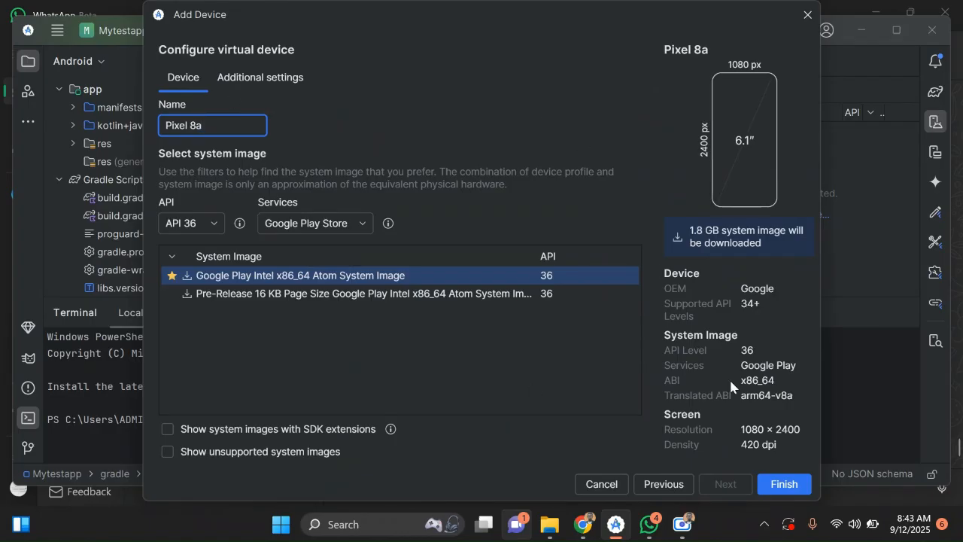
left_click(645, 484)
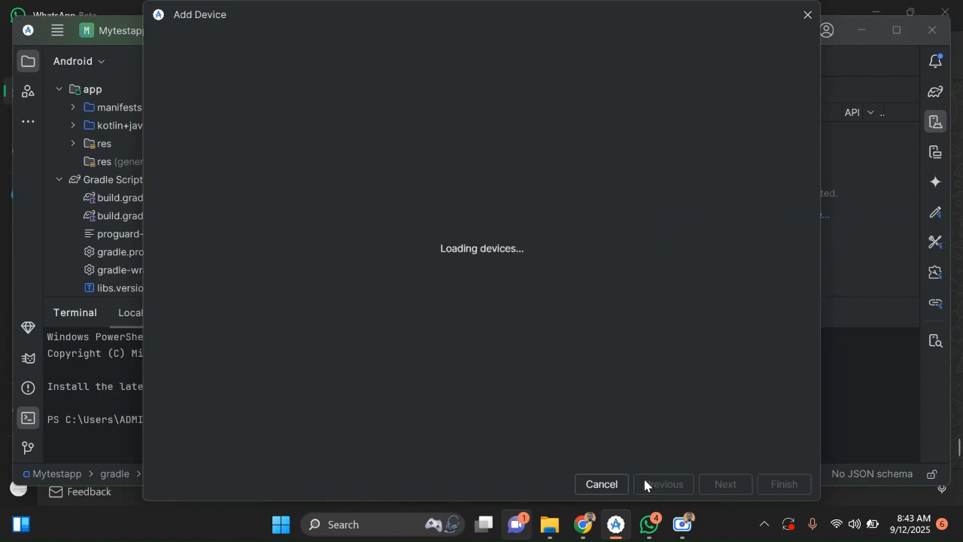
- Configure a Pixel 9 virtual device with the API 36 Google Play Intel x86_64 Atom system image and start downloading that image
scroll(429, 228, "up", 2)
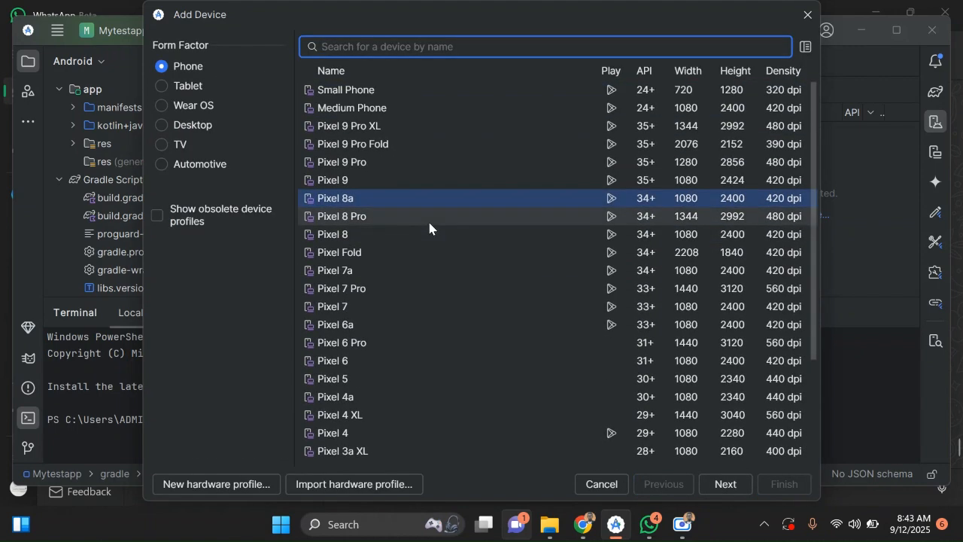
left_click(381, 181)
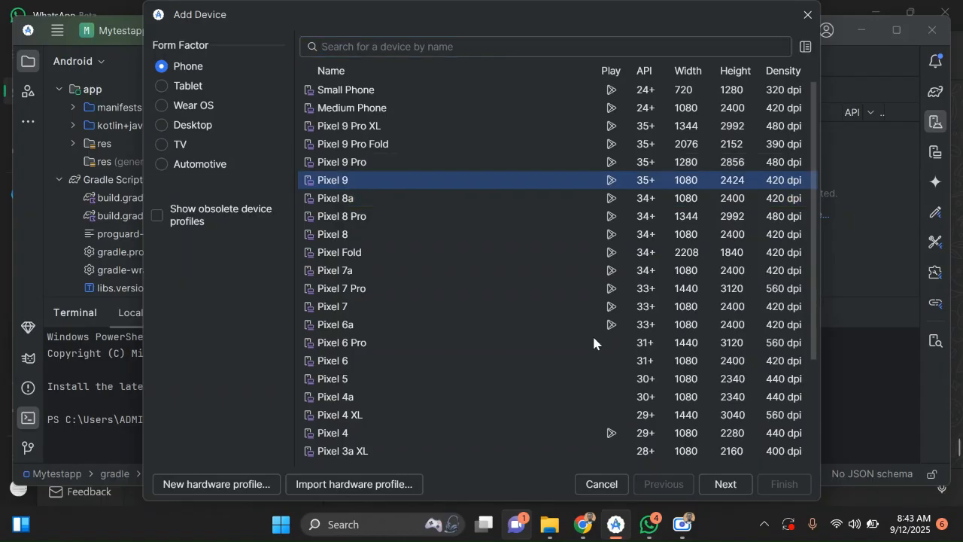
left_click(725, 484)
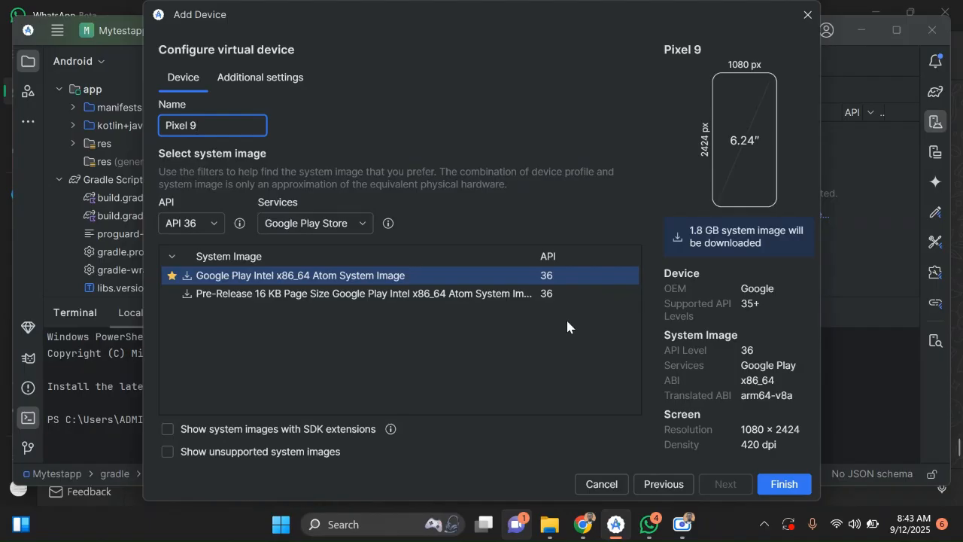
left_click(780, 488)
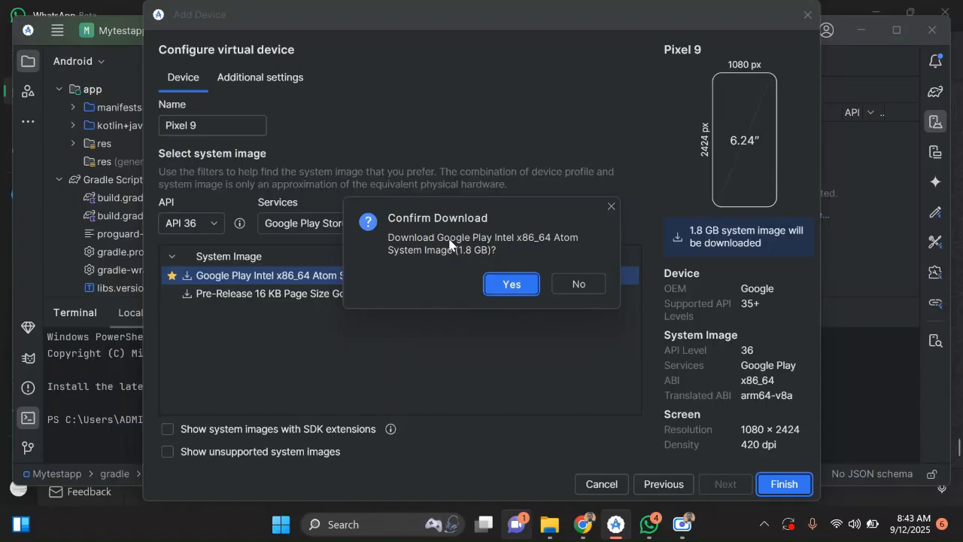
left_click(511, 284)
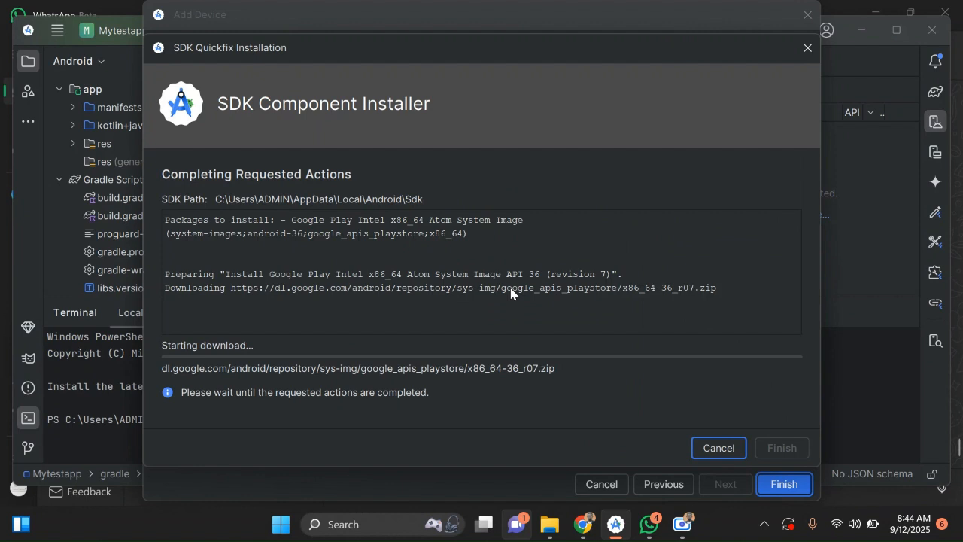
- Finish the system image installation and complete the Pixel 9 virtual device
left_click(585, 529)
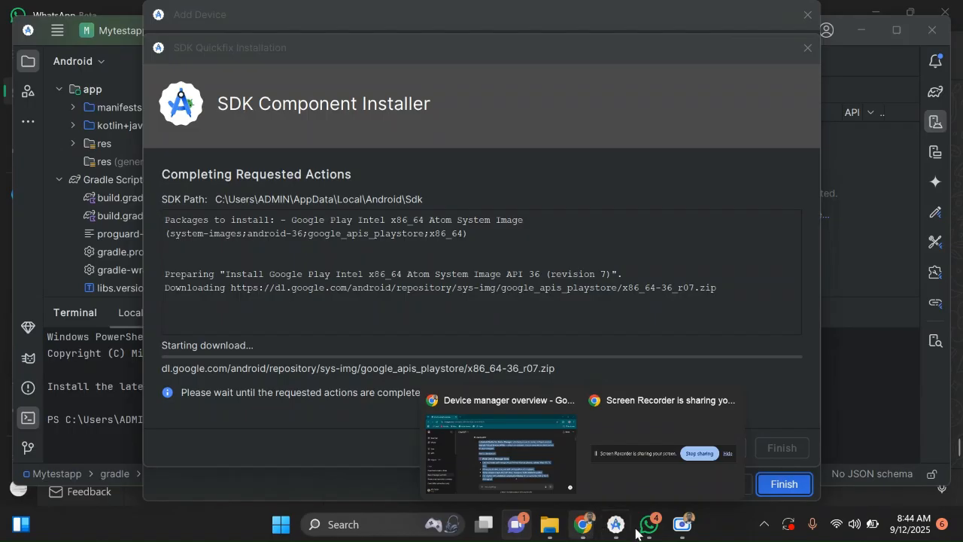
left_click(682, 524)
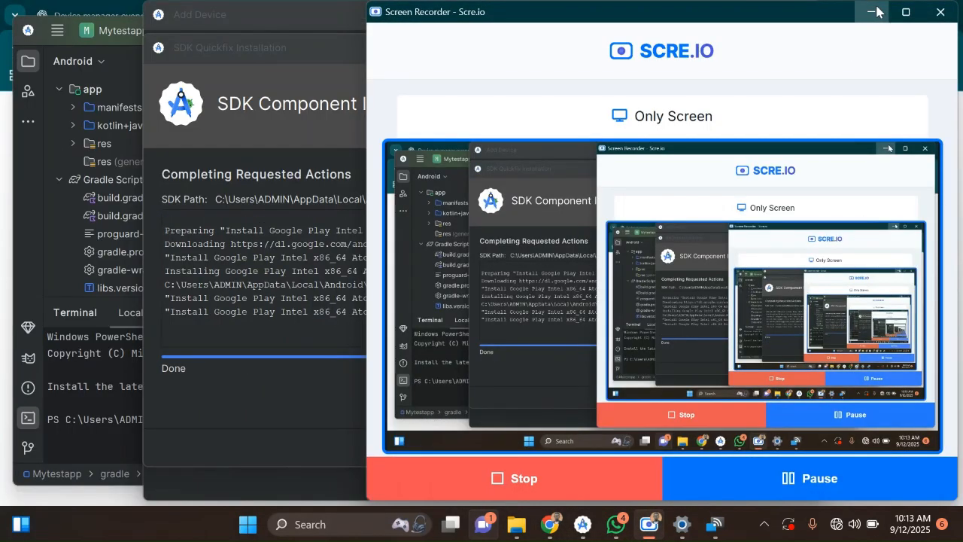
left_click(874, 12)
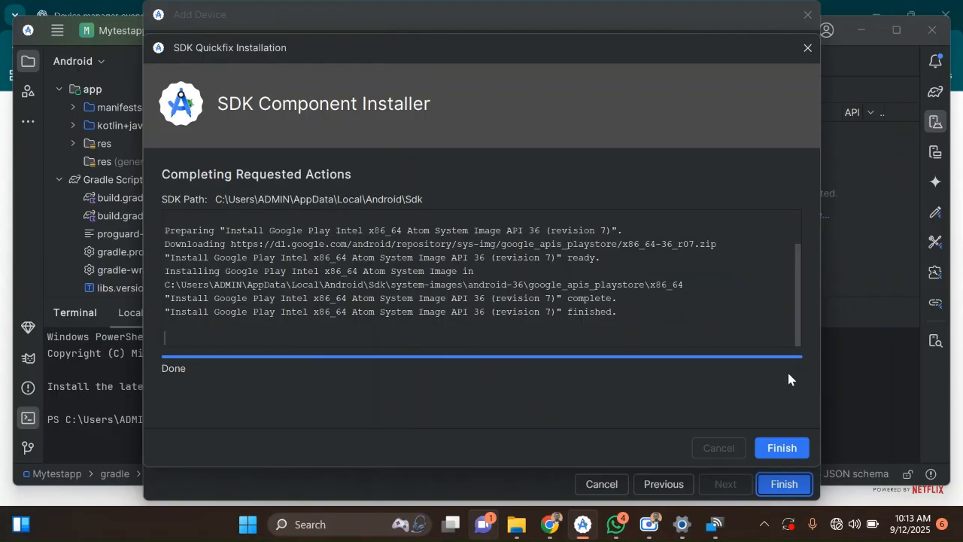
left_click(779, 450)
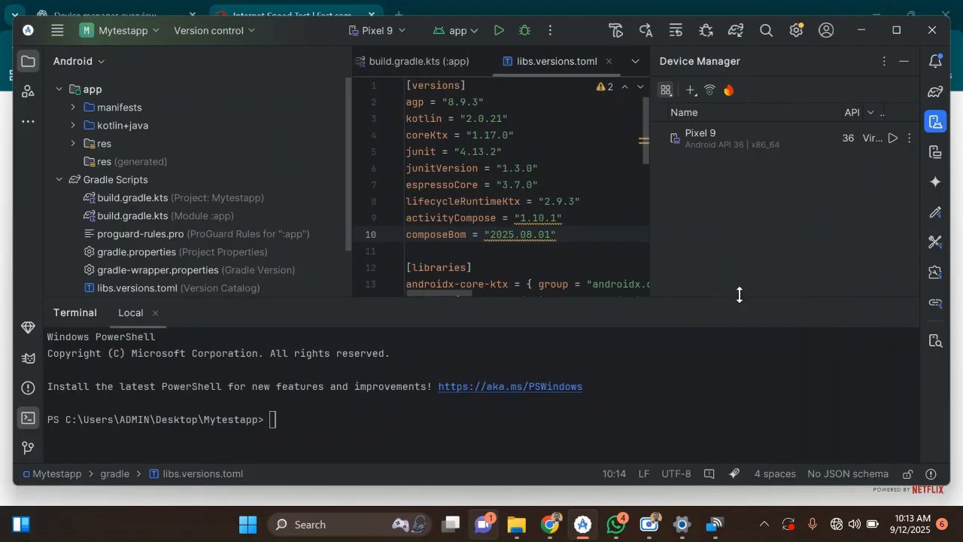
- Launch the Pixel 9 virtual device and enlarge the area above the terminal
left_click(892, 140)
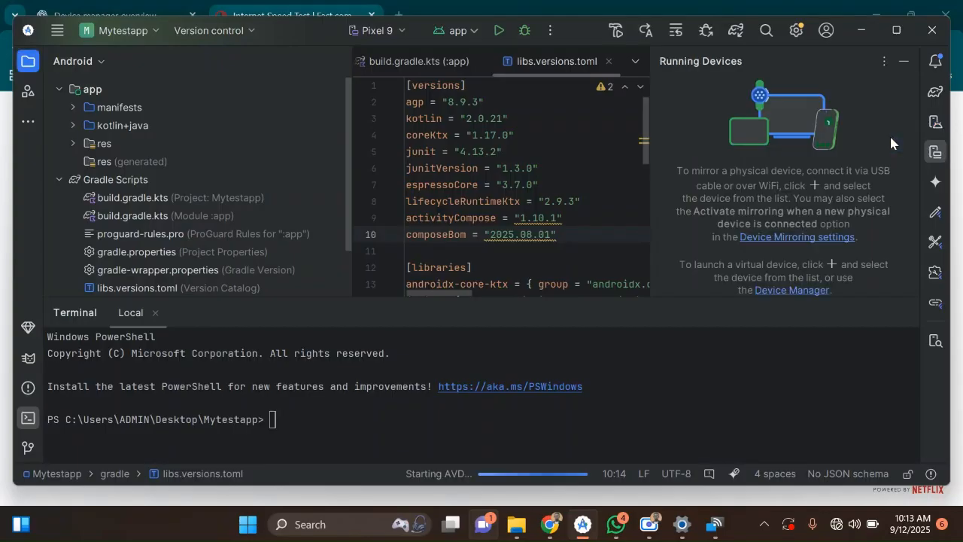
left_click_drag(674, 302, 674, 337)
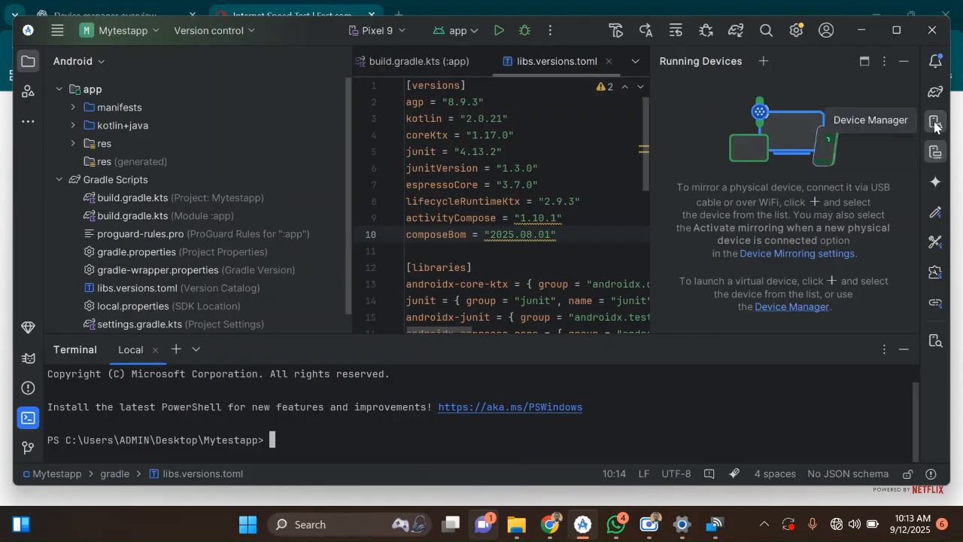
left_click(935, 121)
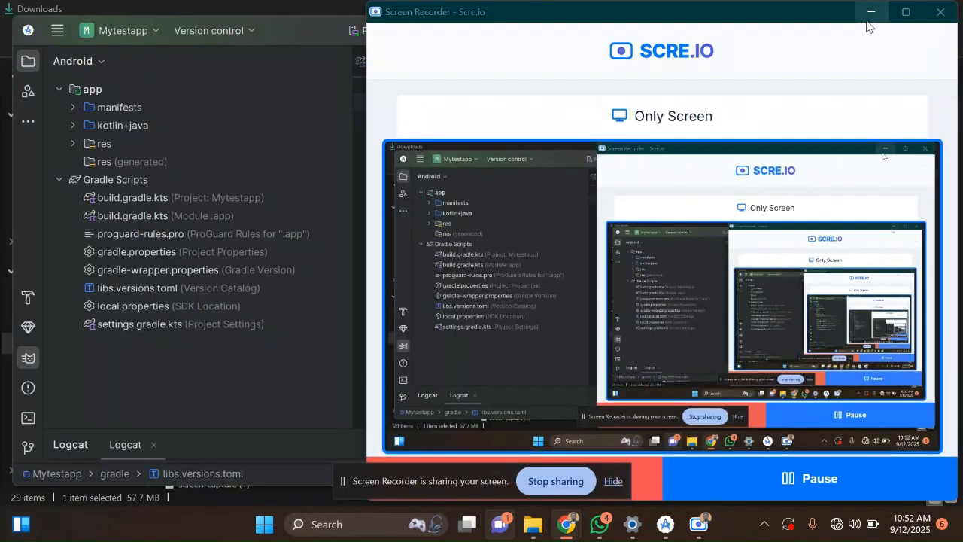
left_click(869, 11)
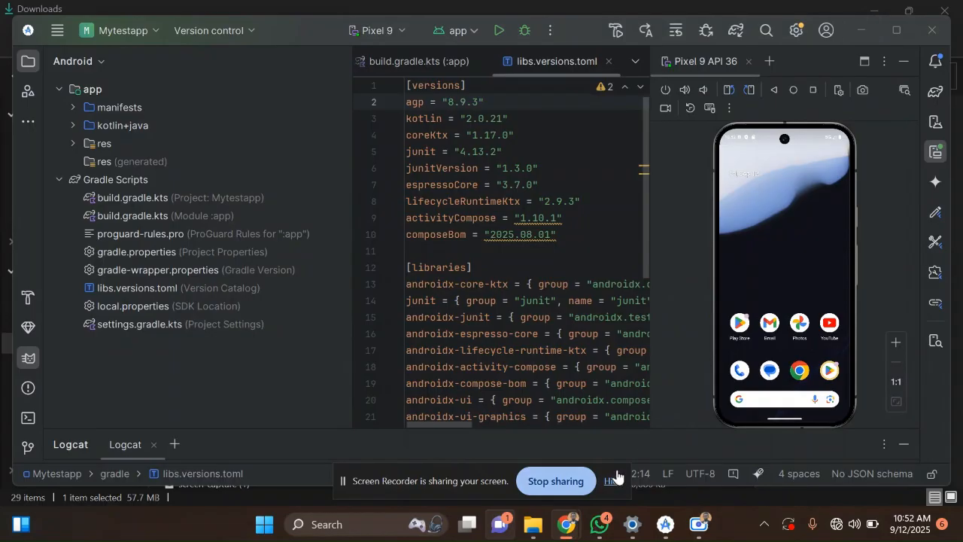
left_click(612, 481)
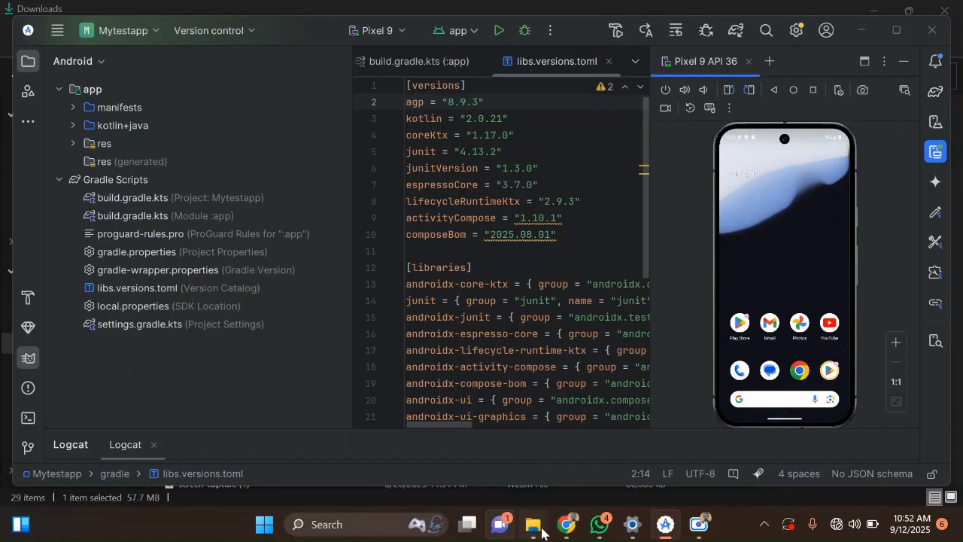
- Switch to the second Downloads window in File Explorer and maximize it
mouse_move(534, 523)
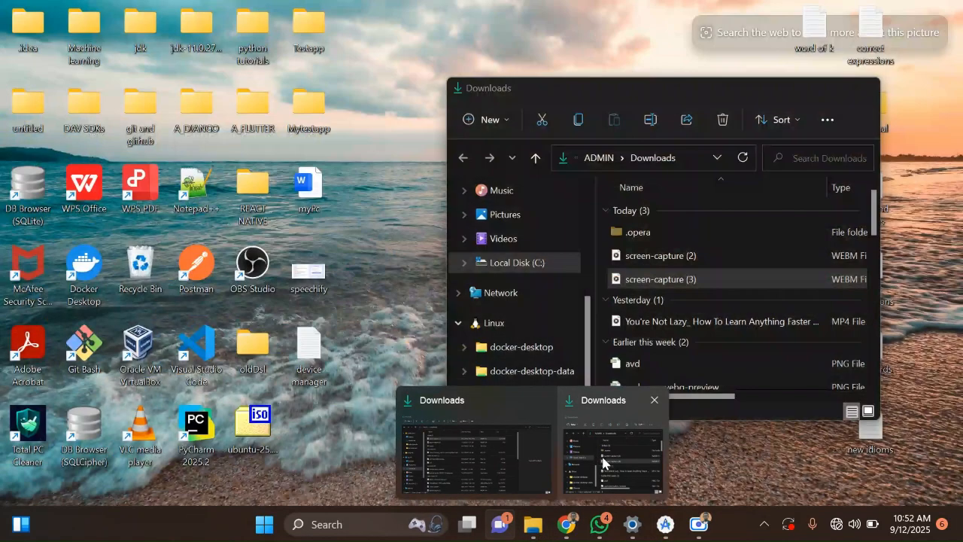
left_click(603, 462)
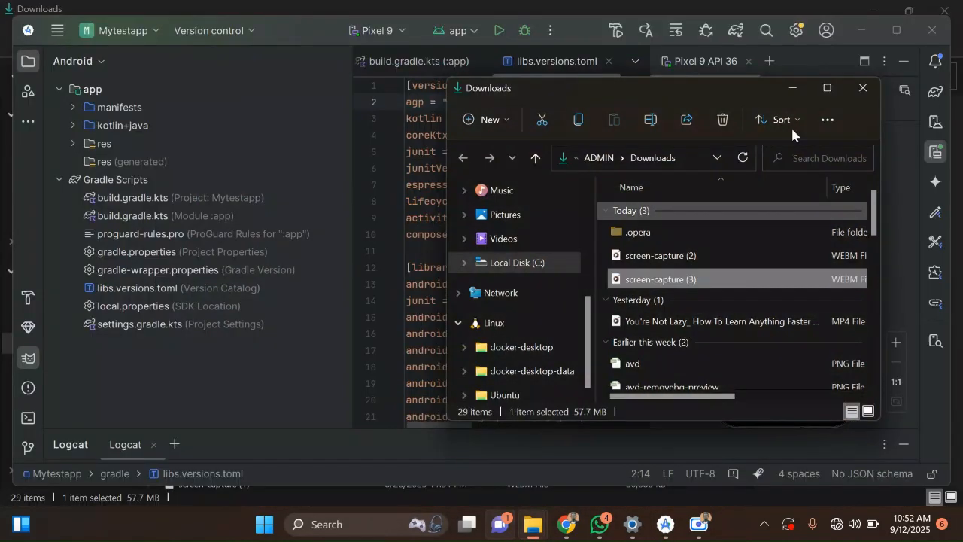
left_click(826, 89)
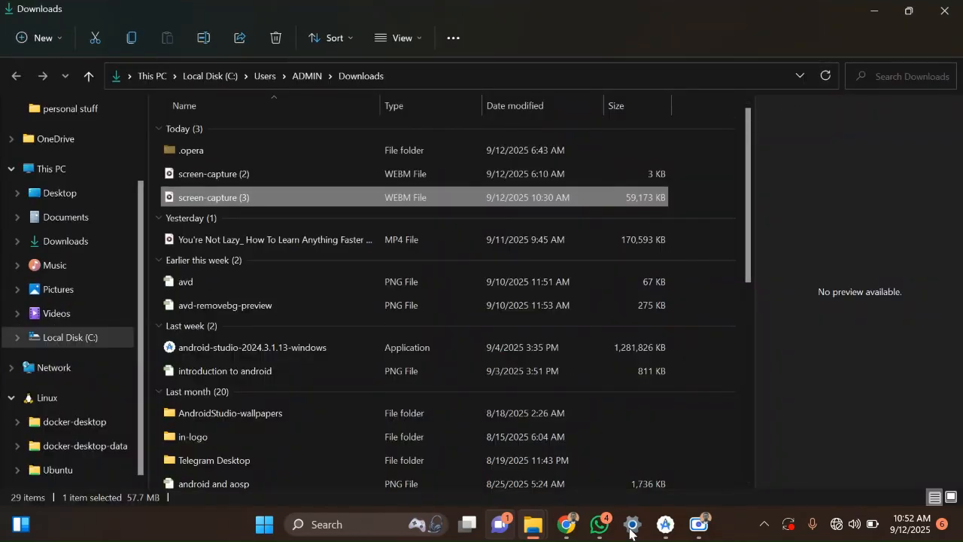
left_click(666, 527)
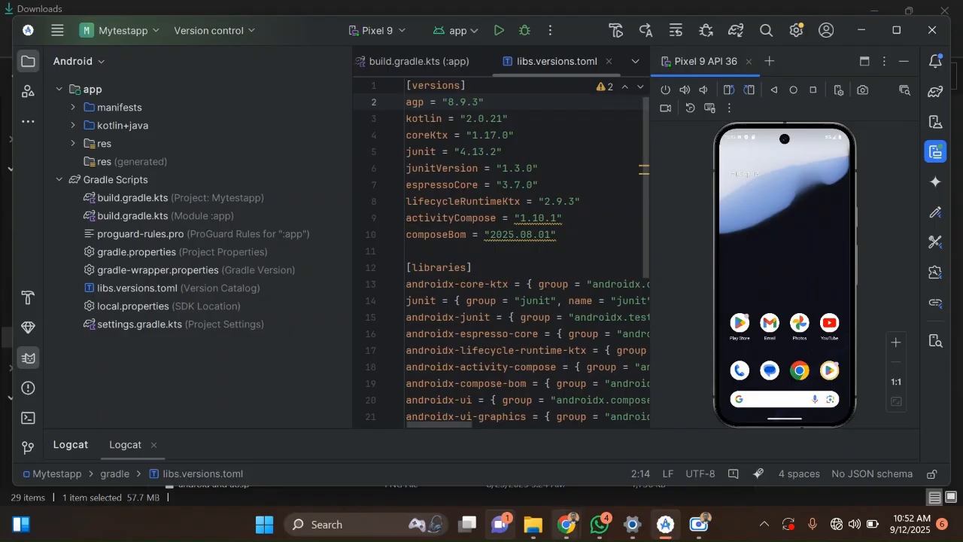
left_click(533, 525)
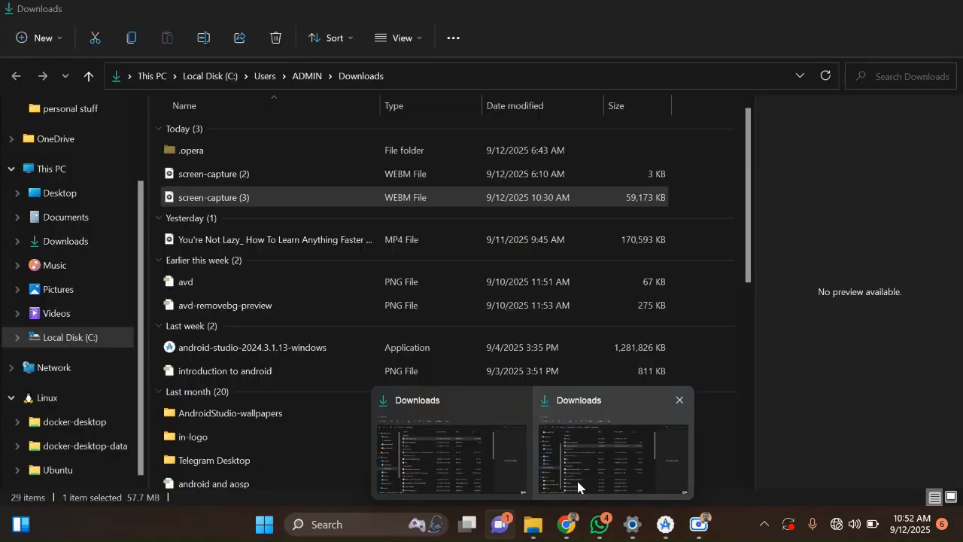
mouse_move(465, 446)
left_click(584, 446)
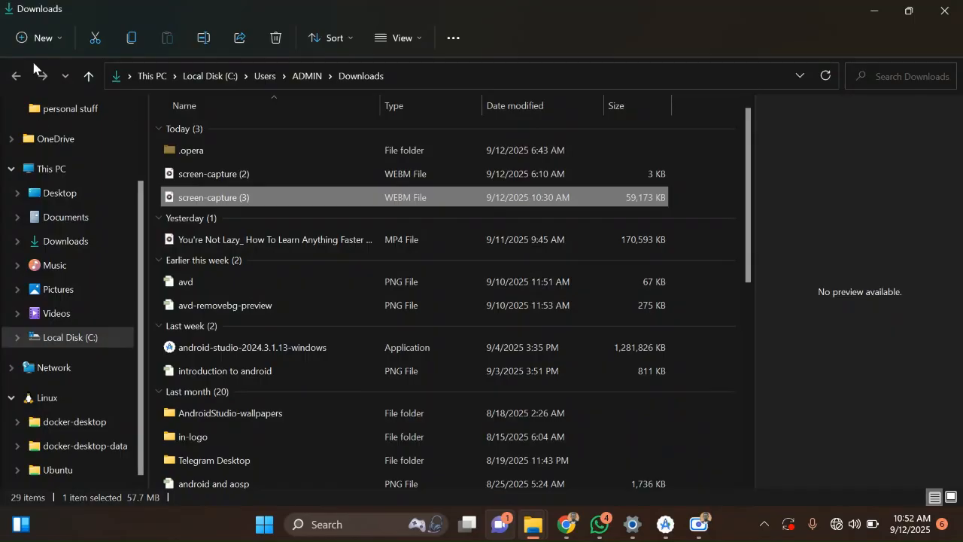
- Open the ADMIN user folder under Users on Local Disk (C:) and look through its folders for AppData
left_click(45, 337)
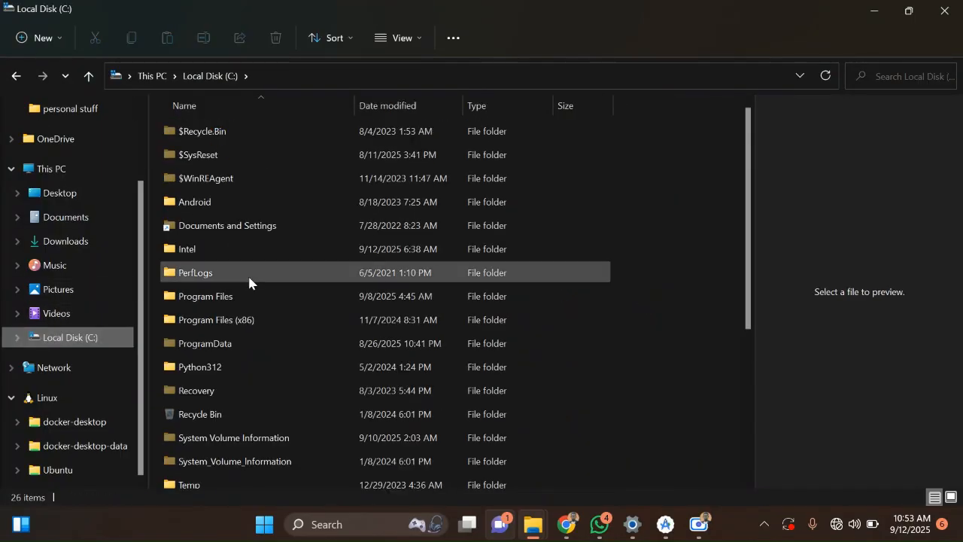
scroll(248, 274, "down", 2)
scroll(248, 274, "up", 2)
scroll(248, 274, "down", 4)
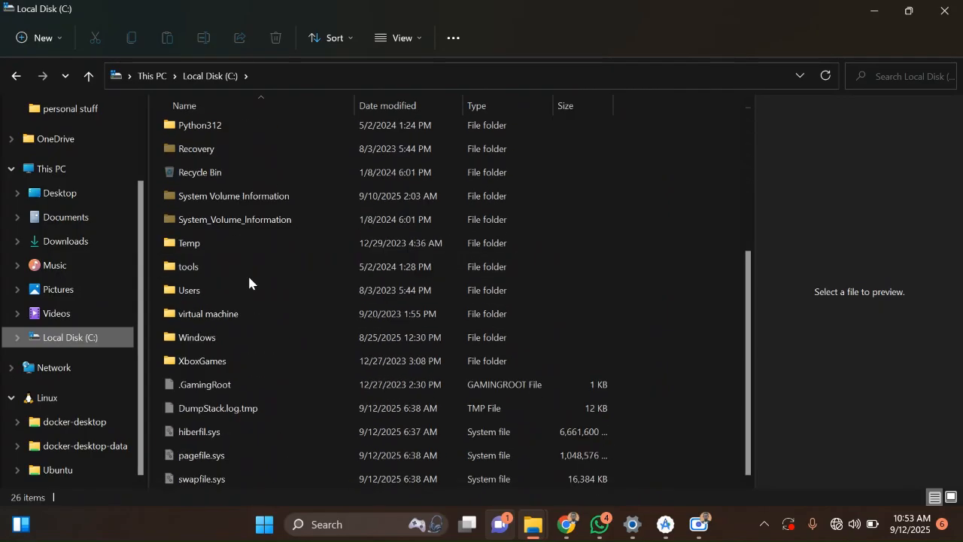
double_click(193, 288)
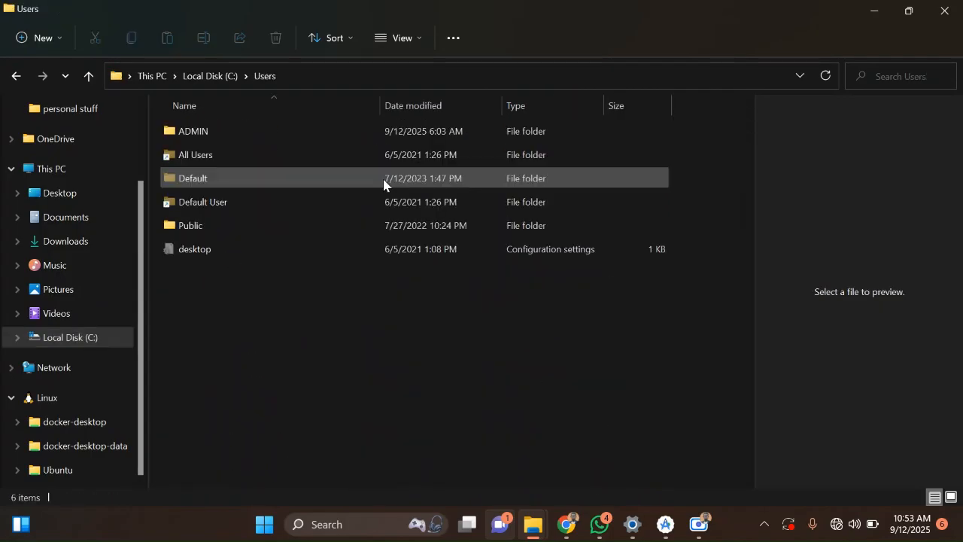
double_click(216, 138)
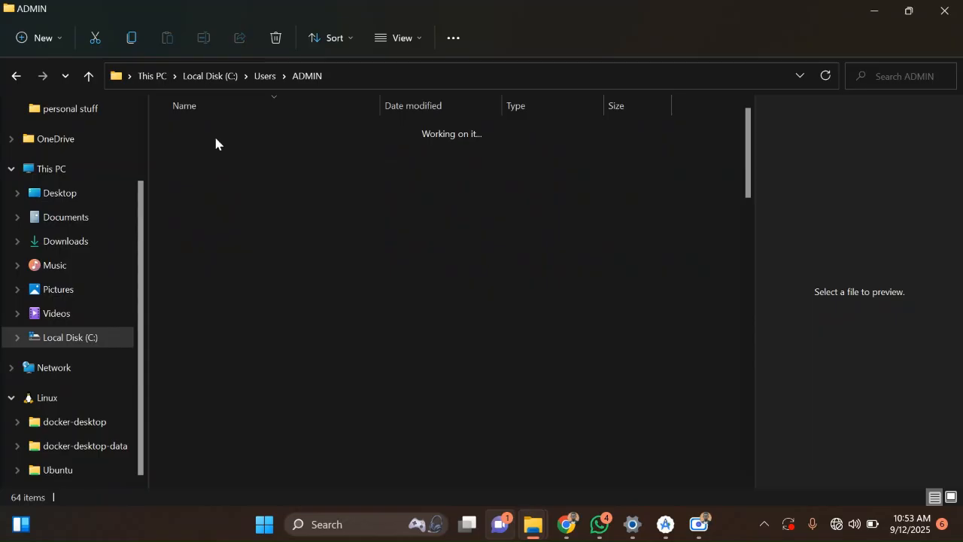
scroll(268, 269, "down", 7)
scroll(269, 269, "down", 8)
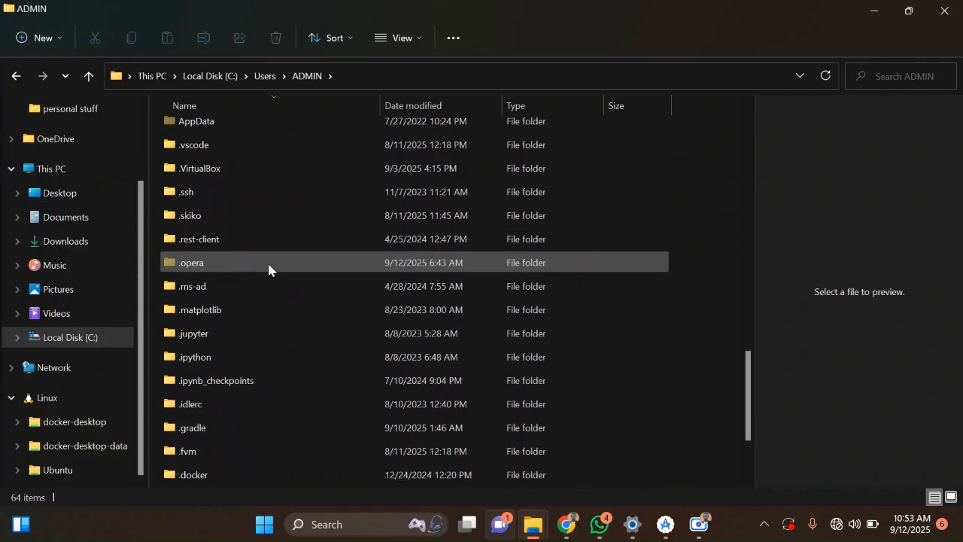
scroll(269, 269, "up", 3)
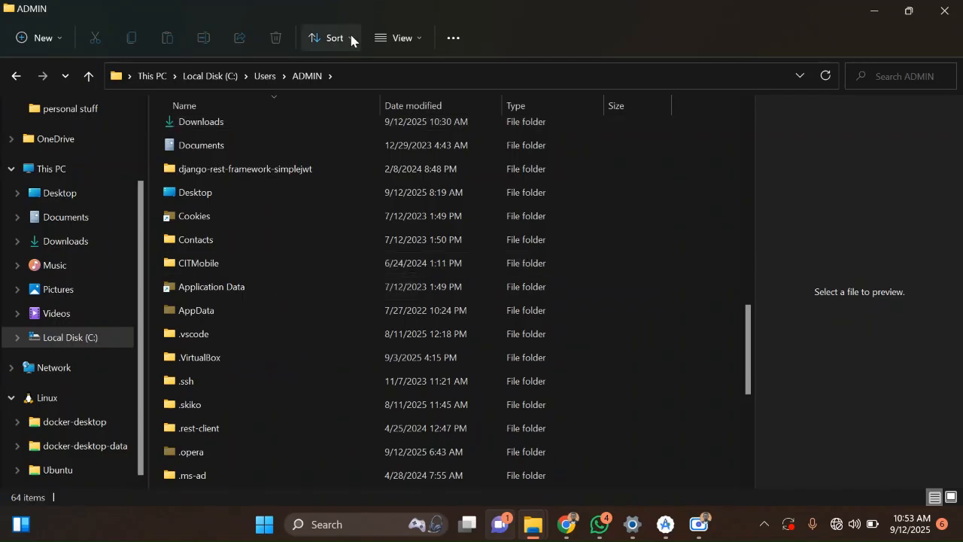
- Check the folder view's Show options for Hidden items, then dismiss them without changing anything
left_click(417, 39)
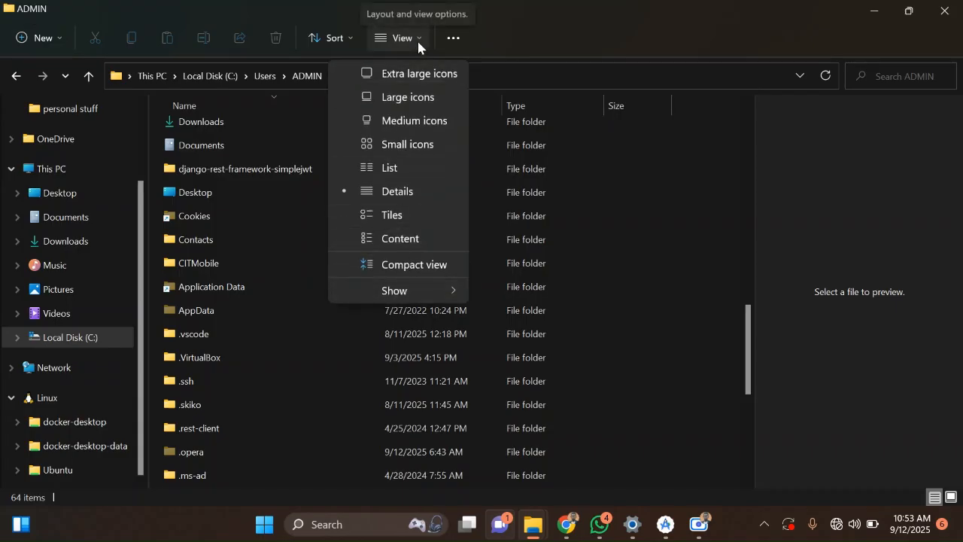
mouse_move(408, 298)
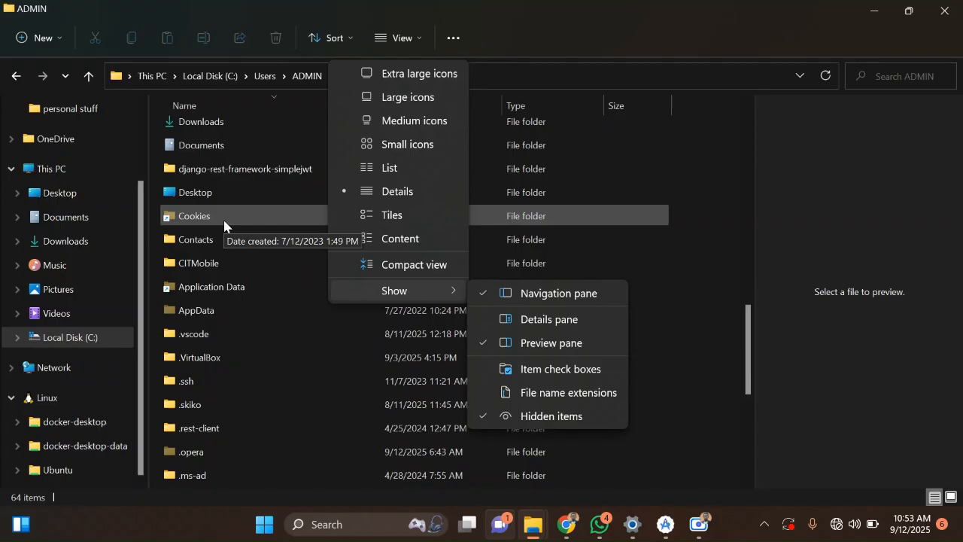
left_click(351, 396)
left_click(351, 397)
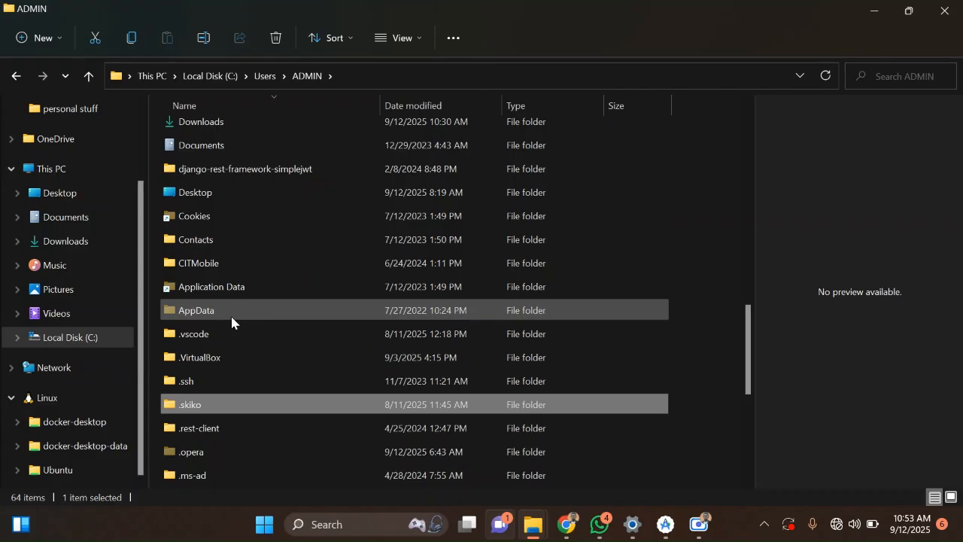
- Open the system-images folder inside AppData > Local > Android > Sdk
double_click(231, 314)
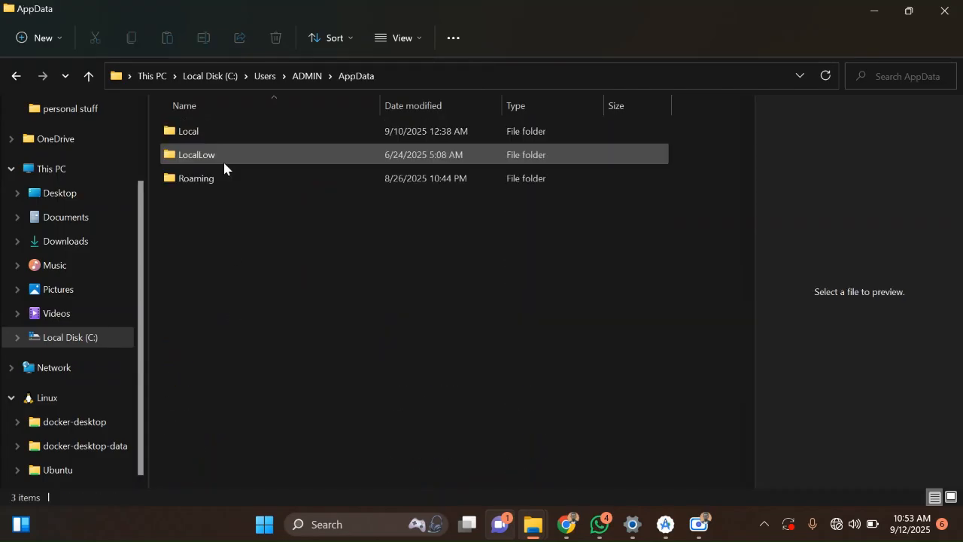
double_click(215, 133)
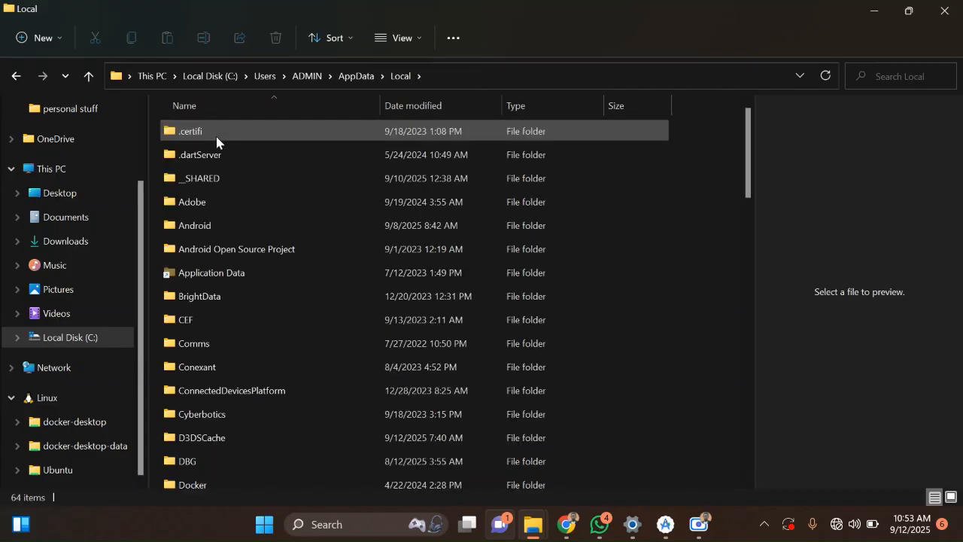
scroll(225, 264, "down", 1)
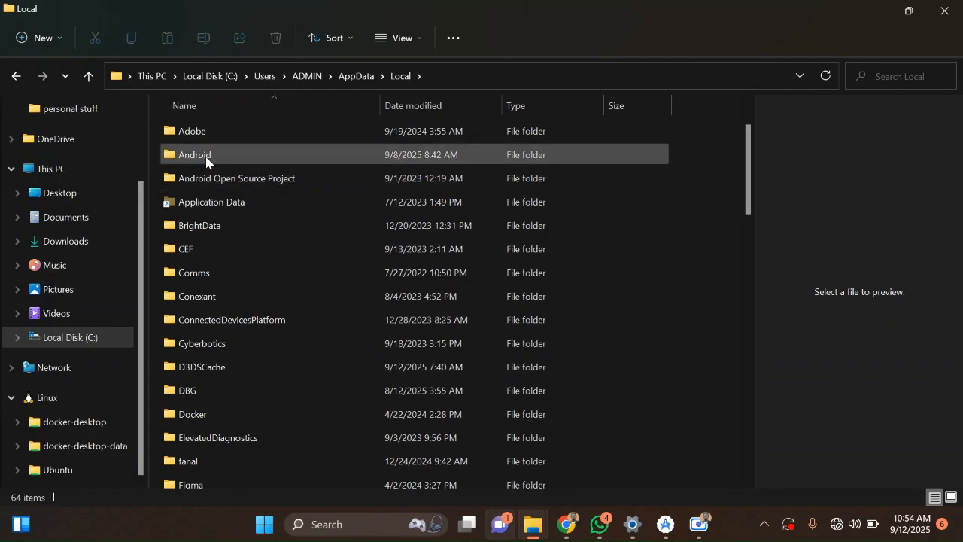
double_click(206, 156)
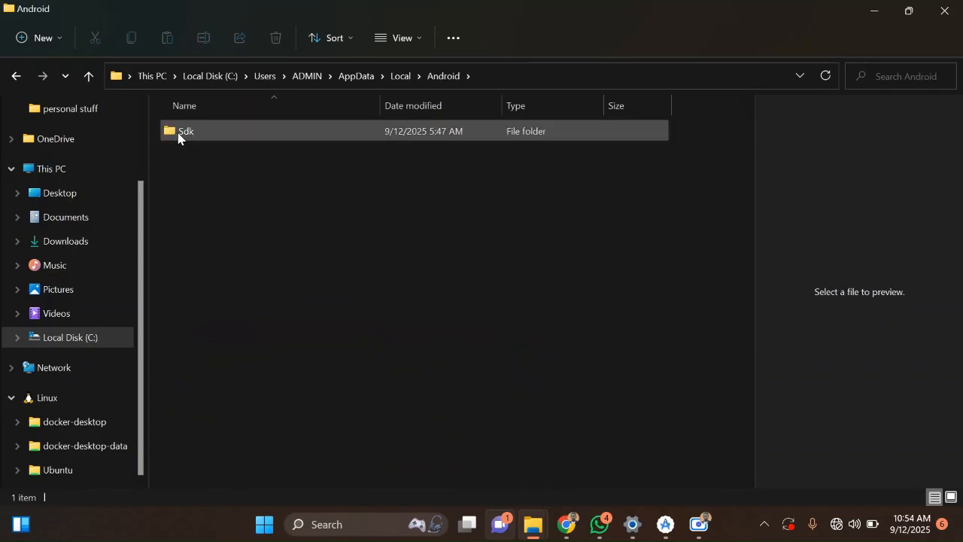
double_click(178, 134)
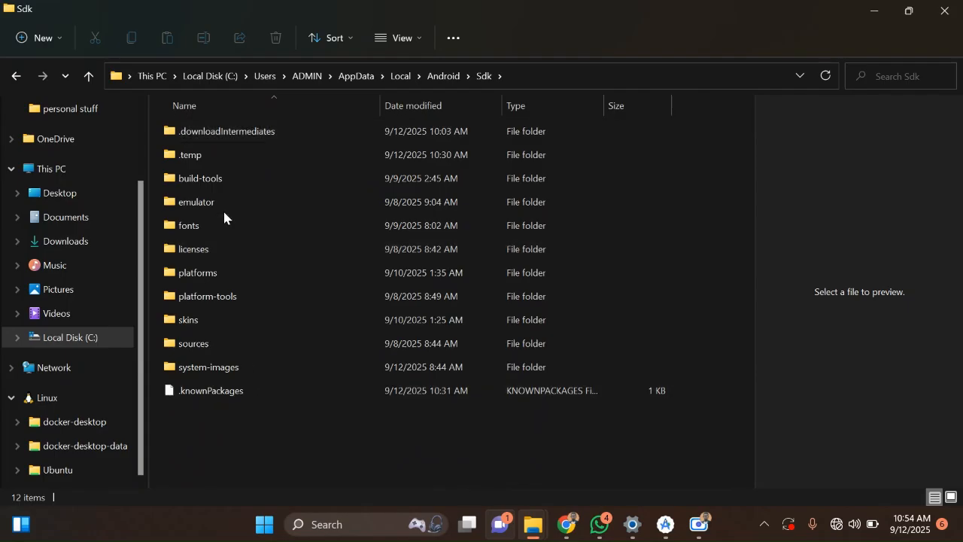
mouse_move(213, 208)
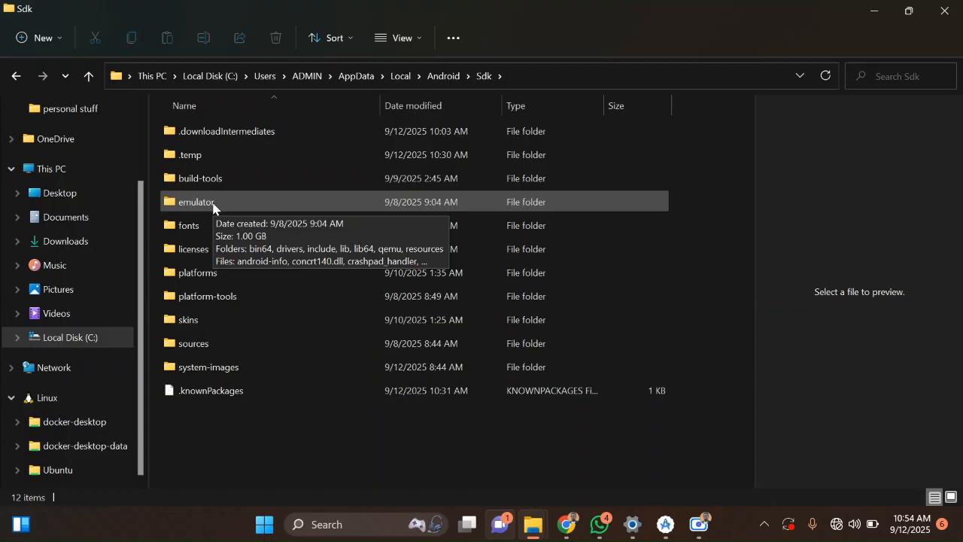
double_click(221, 367)
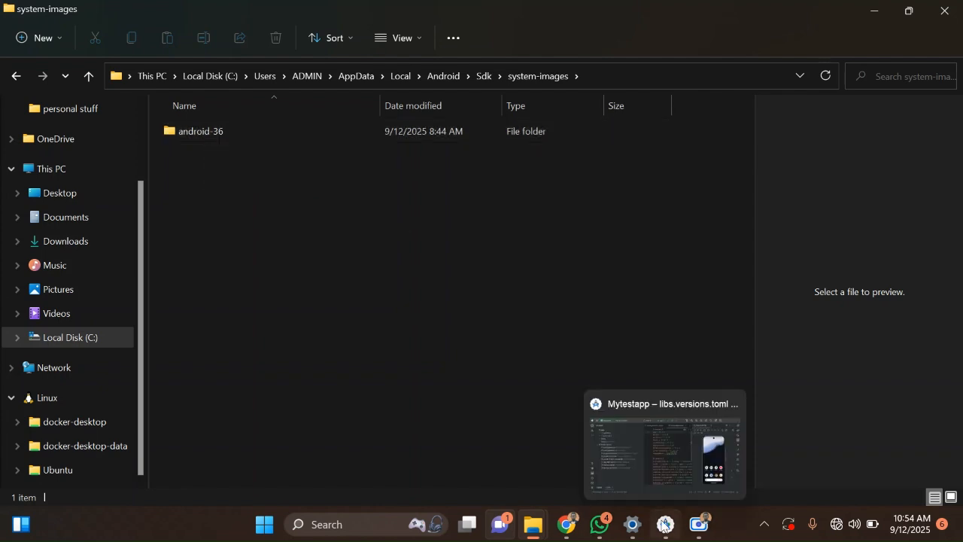
- Switch to Android Studio and show the Device Manager in place of the running Pixel 9 emulator
left_click(665, 526)
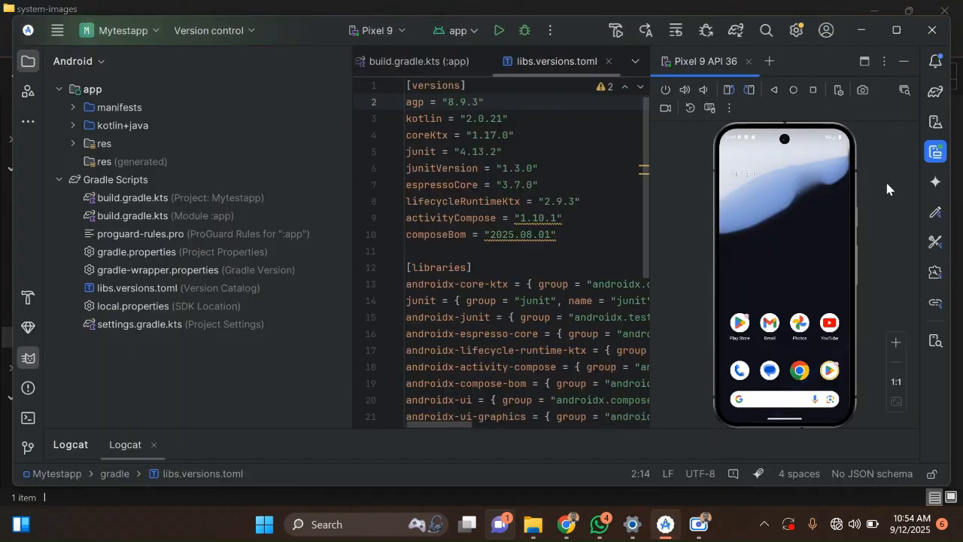
left_click(769, 61)
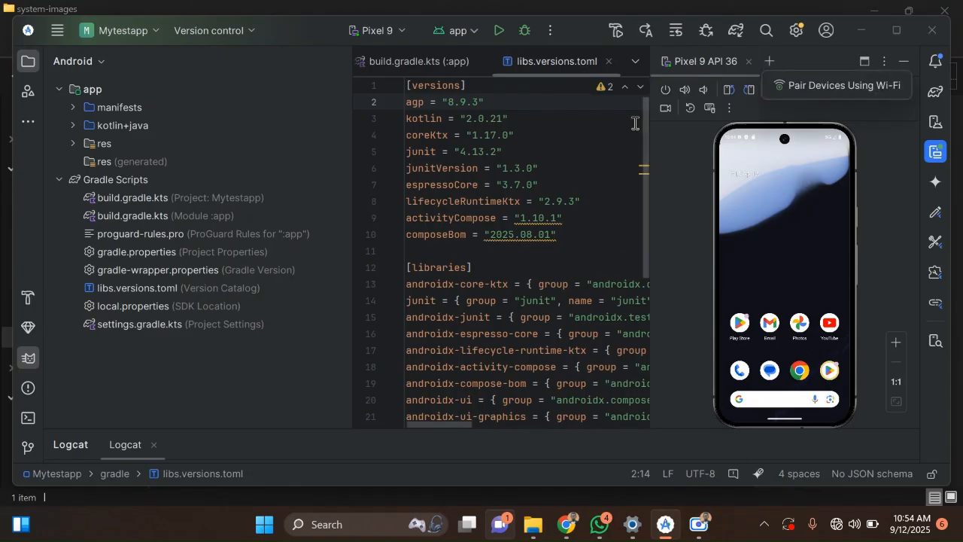
left_click(769, 62)
left_click(770, 62)
left_click(941, 126)
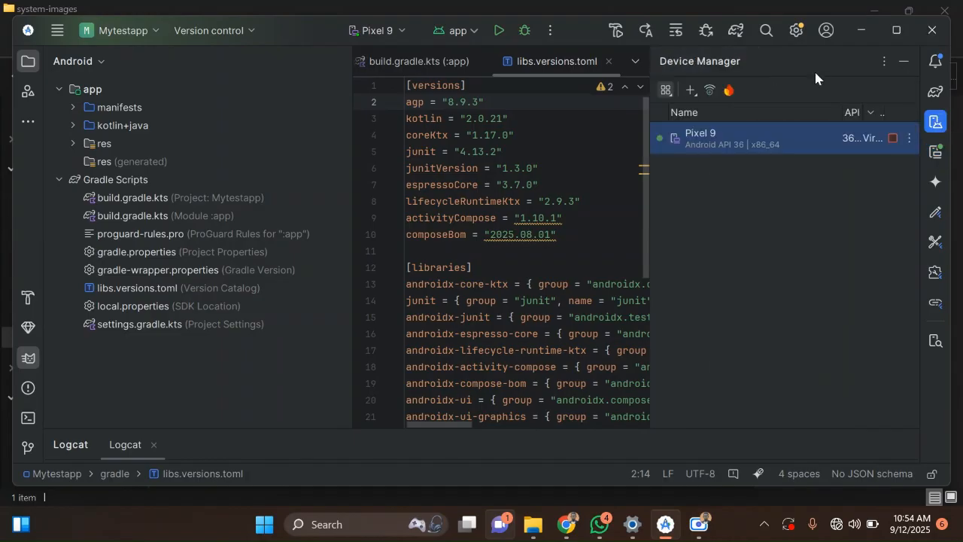
- Start adding a virtual device and look through the available phone profiles
left_click(689, 90)
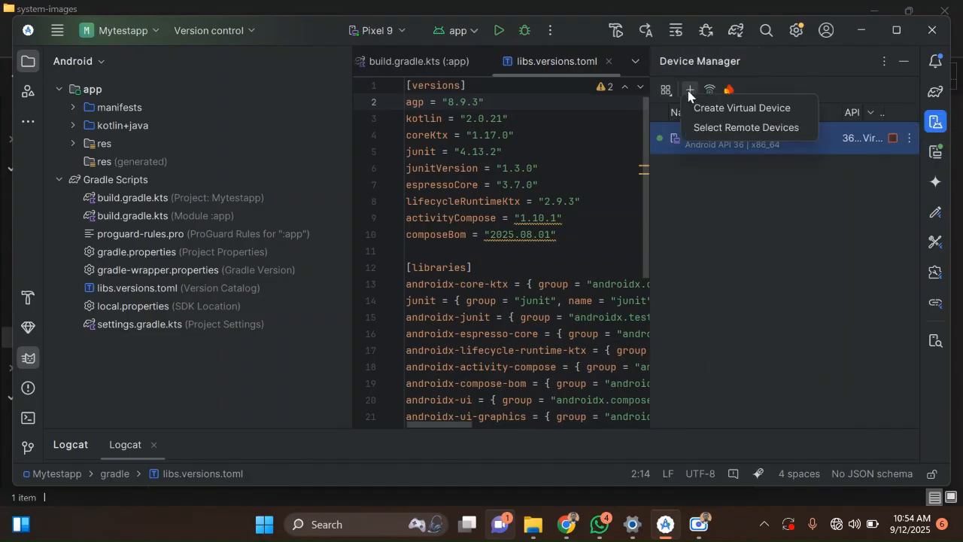
left_click(729, 109)
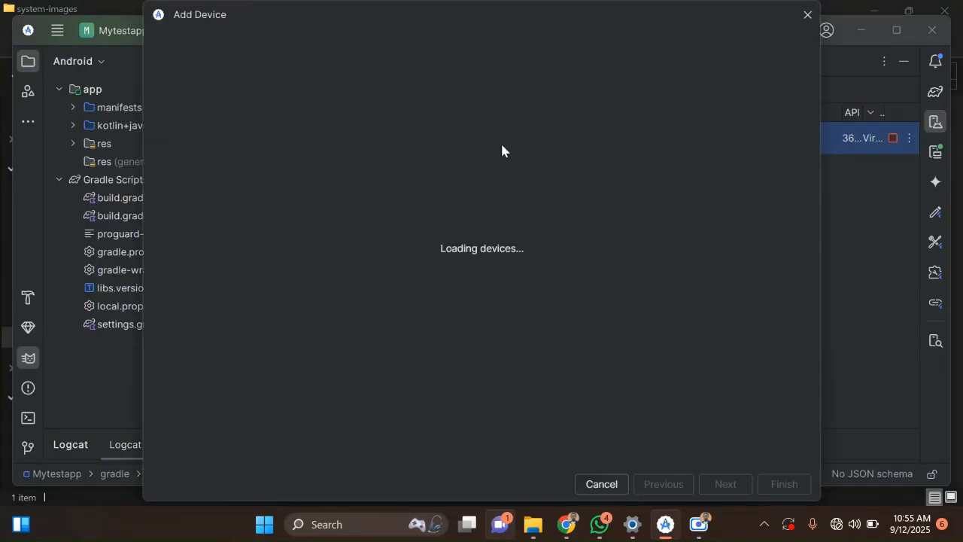
scroll(502, 150, "down", 5)
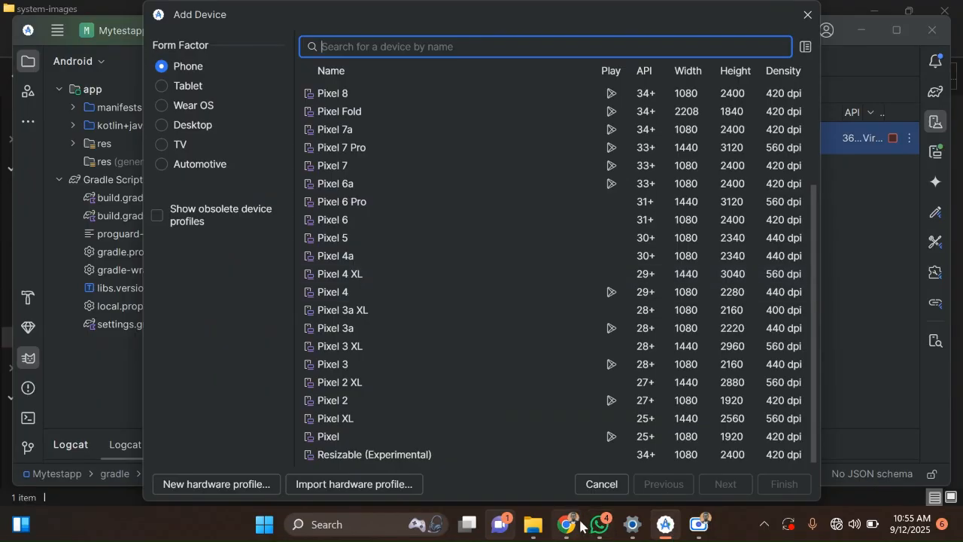
- Switch to the system-images window in File Explorer and check the android-36 folder's size and contents summary
mouse_move(534, 532)
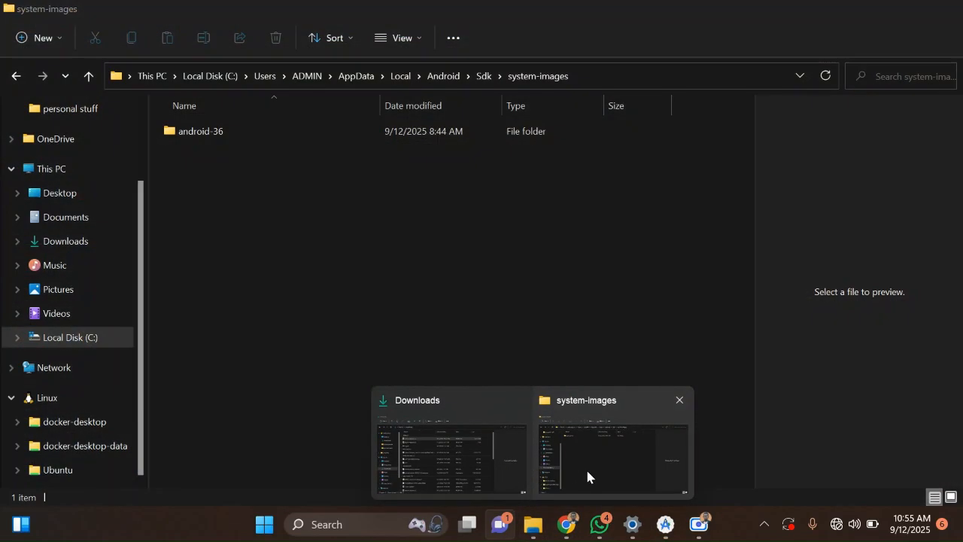
left_click(586, 467)
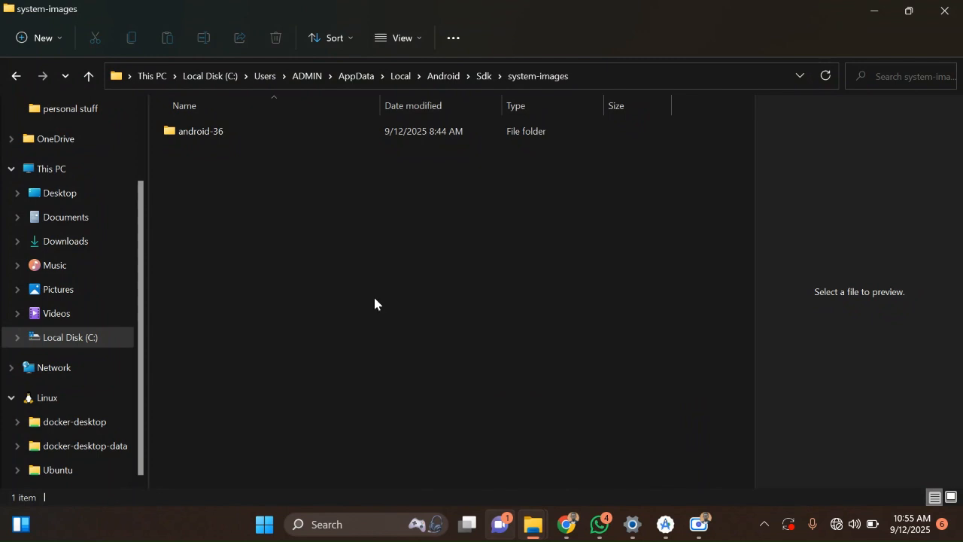
mouse_move(236, 134)
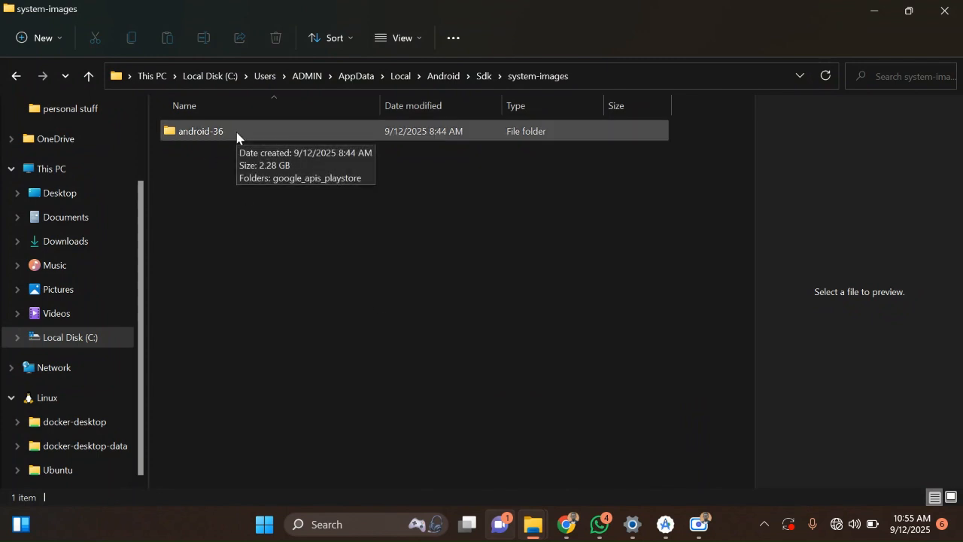
- Return to Android Studio and close the Add Device dialog without creating a device
mouse_move(636, 534)
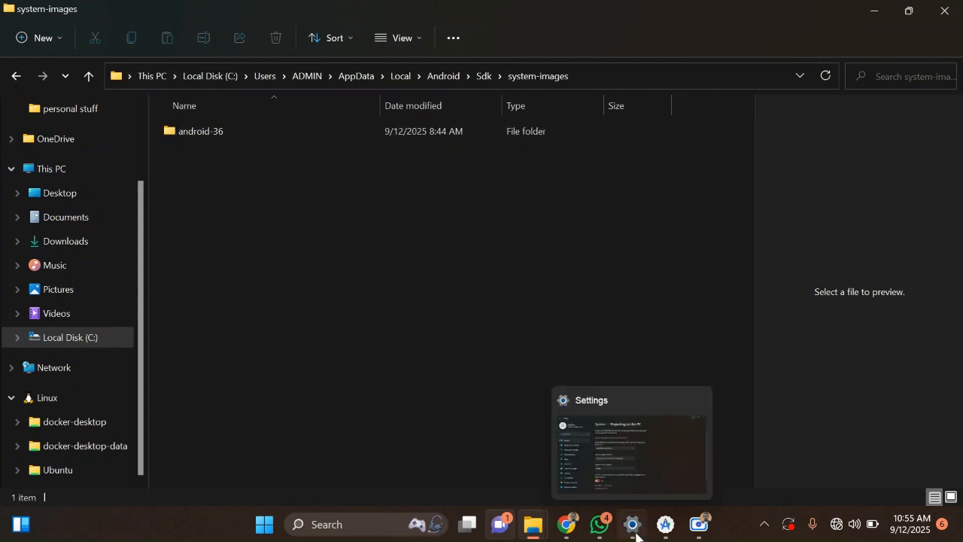
left_click(675, 535)
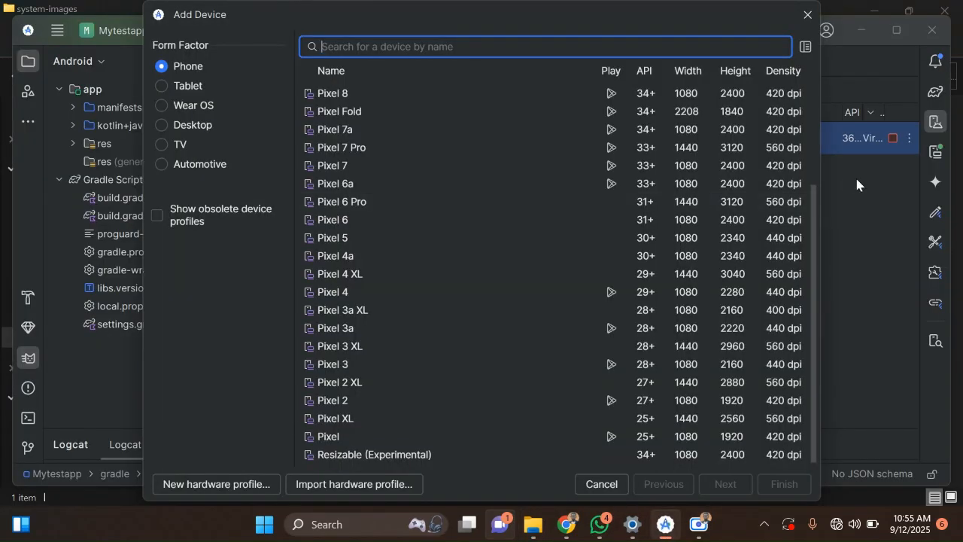
left_click(808, 16)
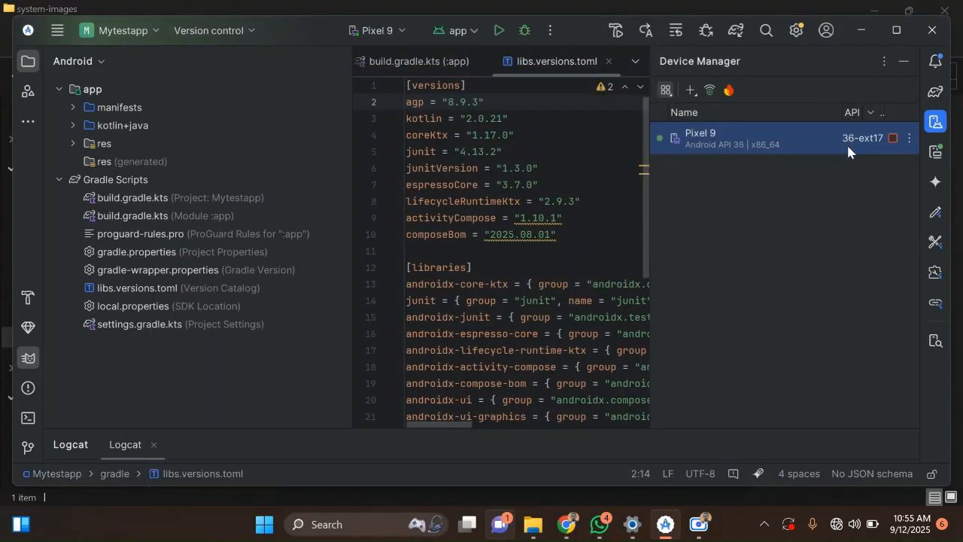
- Review the system-images folder in File Explorer, then switch back to the Device Manager in Android Studio
mouse_move(533, 533)
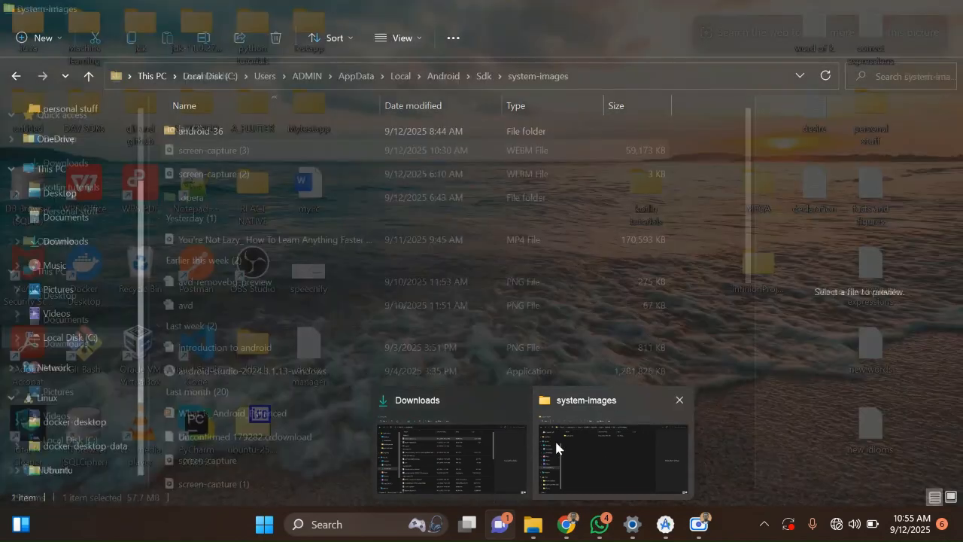
left_click(558, 442)
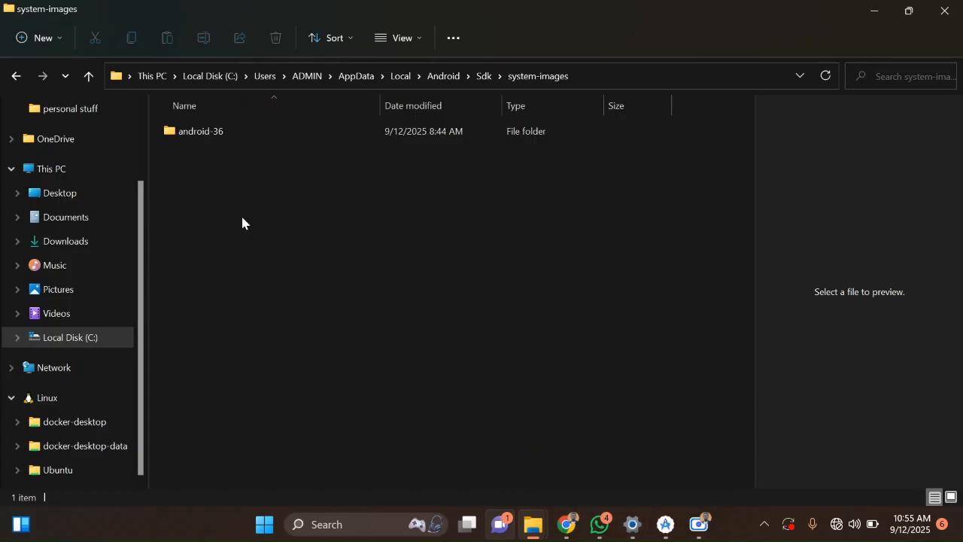
mouse_move(620, 533)
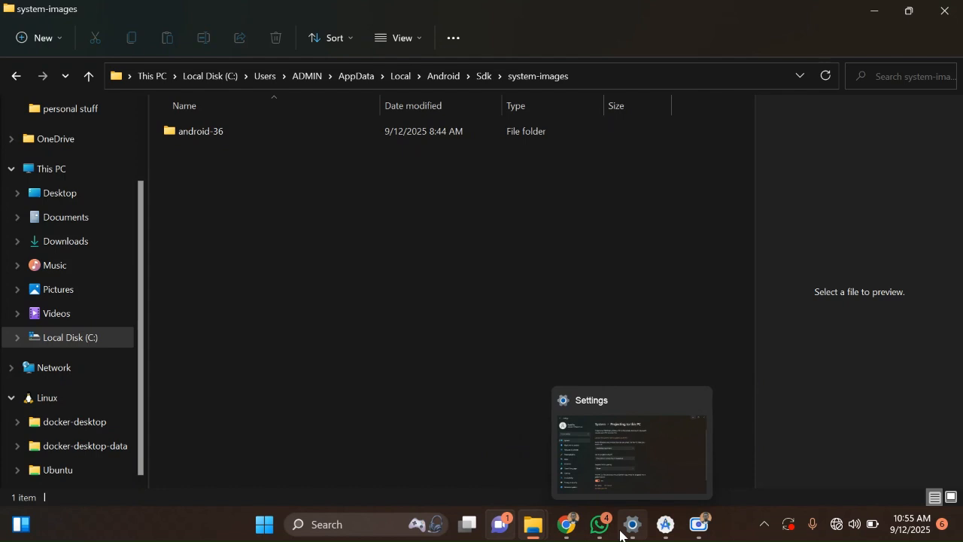
left_click(666, 525)
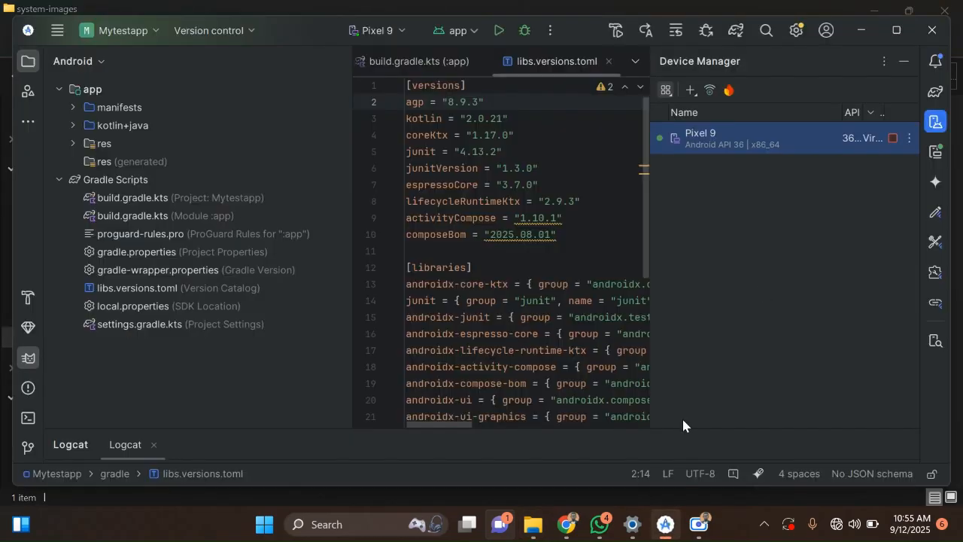
- Switch to the system-images window in File Explorer and go back to the Sdk folder
mouse_move(533, 525)
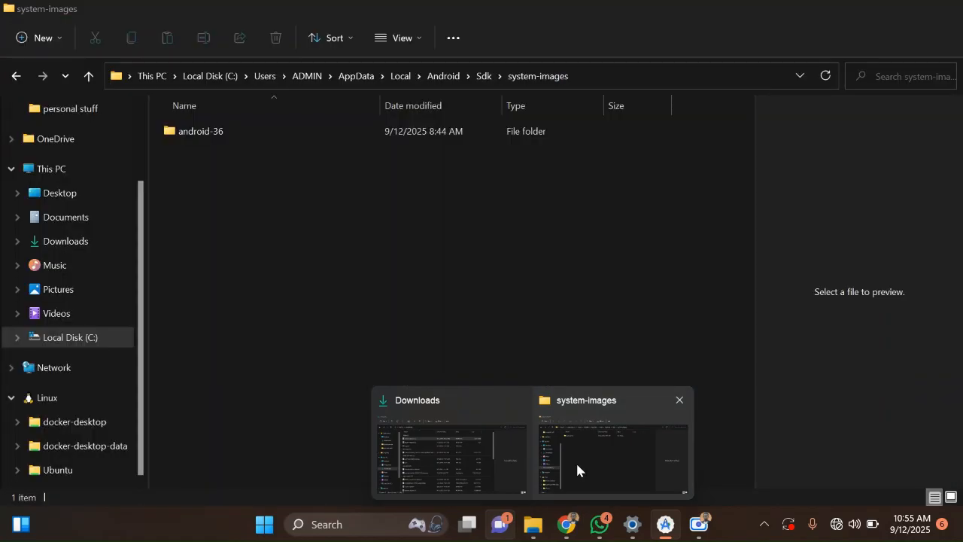
left_click(578, 465)
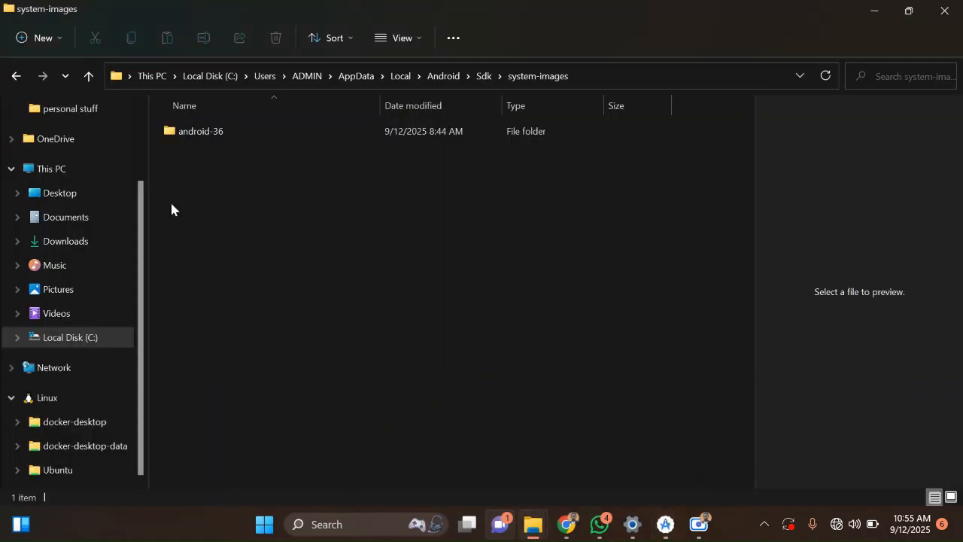
left_click(13, 73)
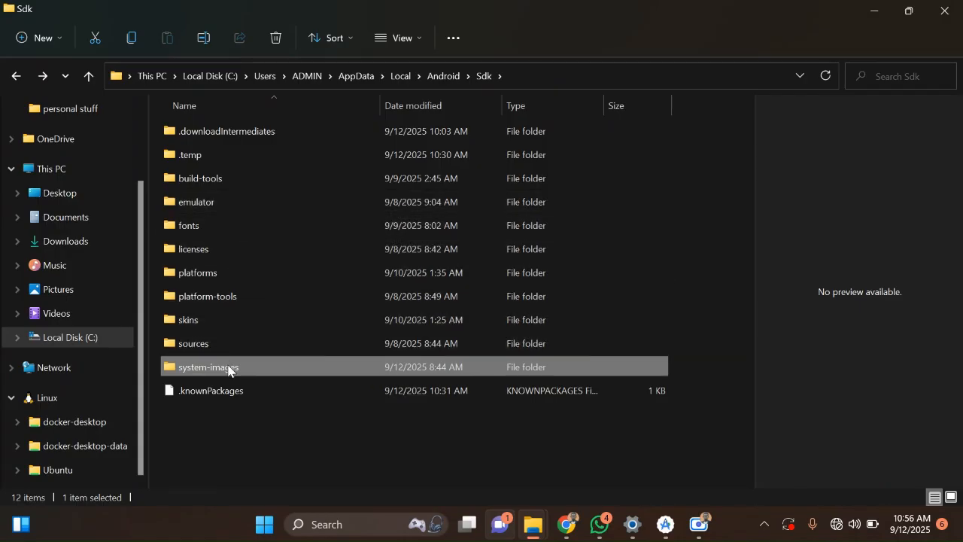
- Check the size and contents summary of the system-images folder, and minimize the Sdk folder window
mouse_move(228, 369)
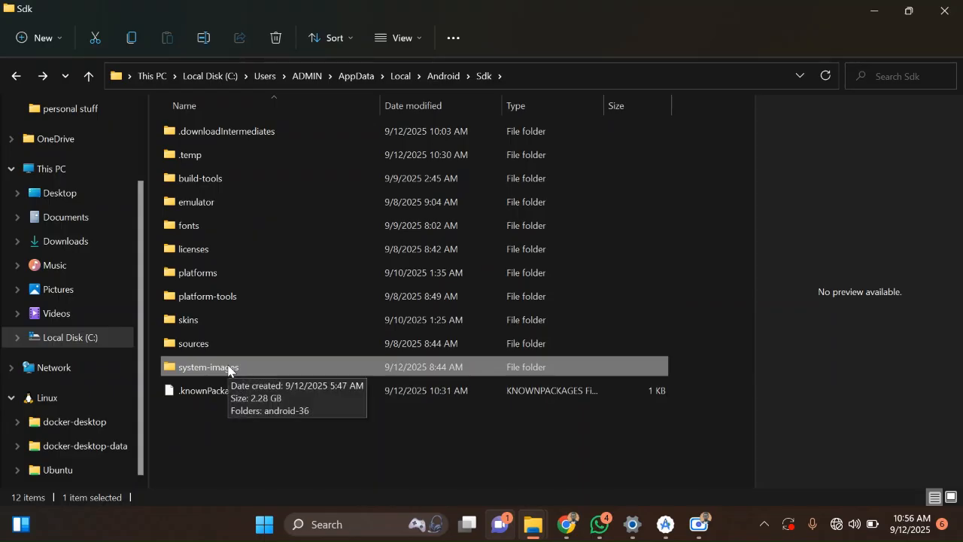
left_click(876, 15)
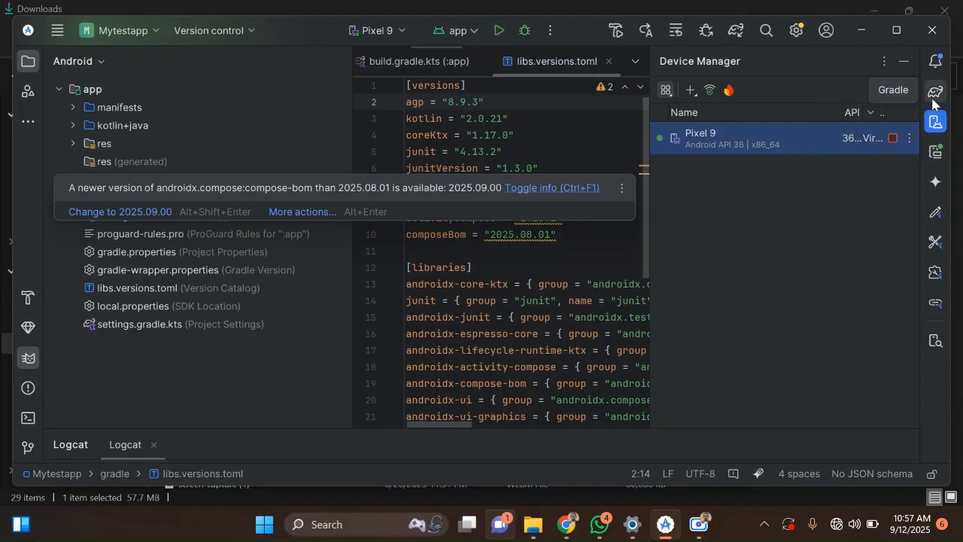
- Show the running Pixel 9 API 36 emulator, narrow its panel, and zoom in and back out on the device screen
left_click(939, 154)
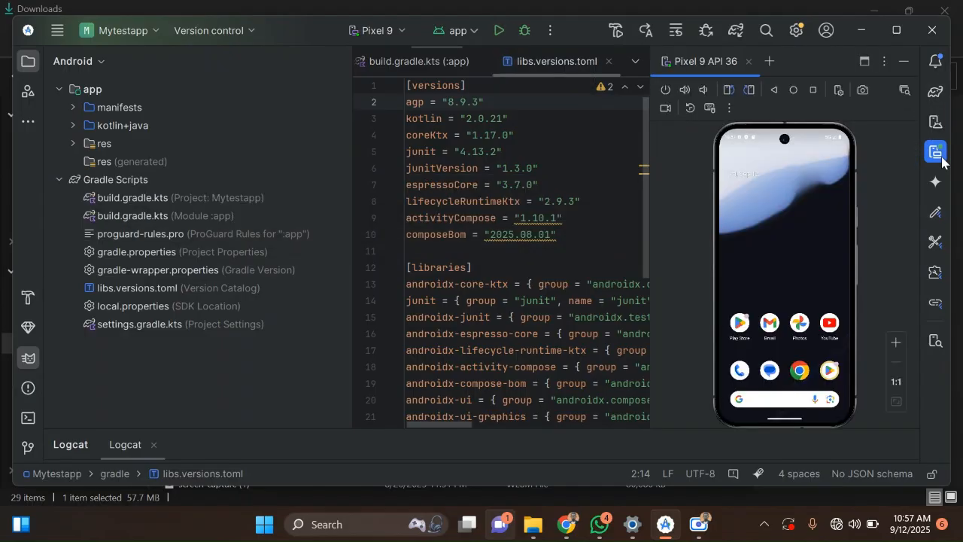
left_click_drag(690, 182, 724, 183)
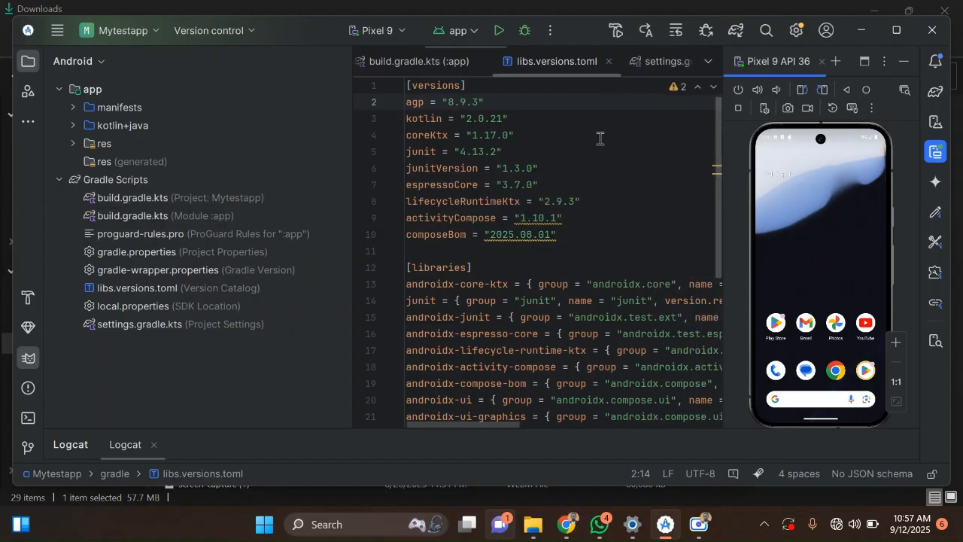
left_click(899, 338)
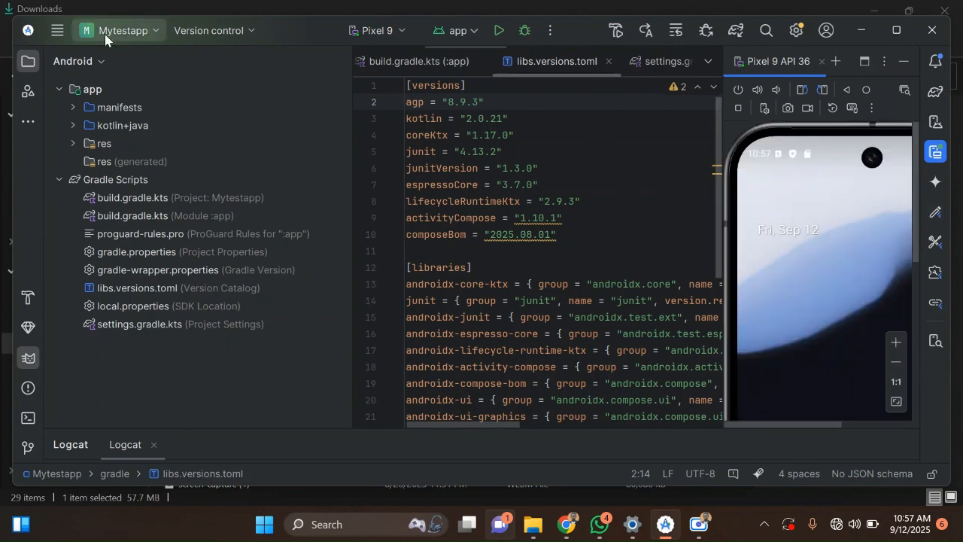
left_click(53, 33)
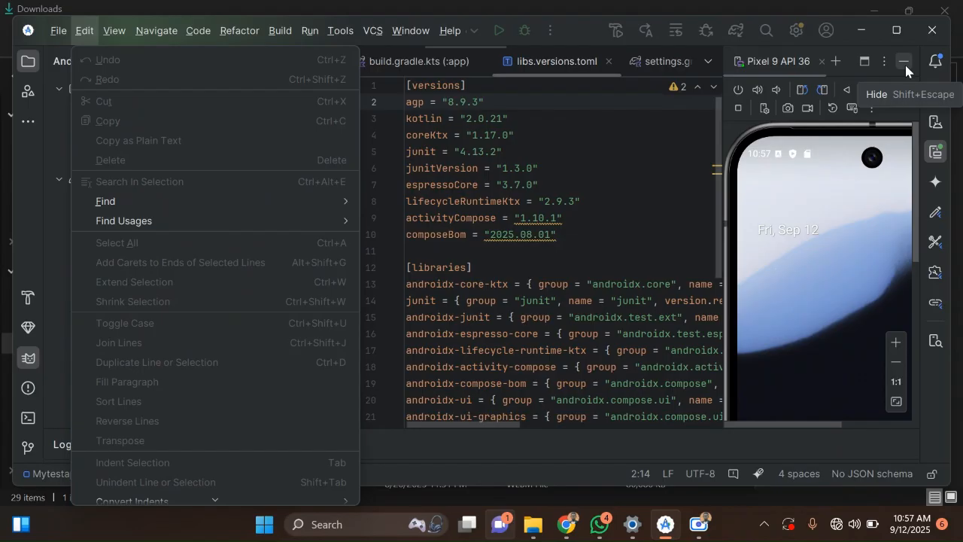
left_click(582, 88)
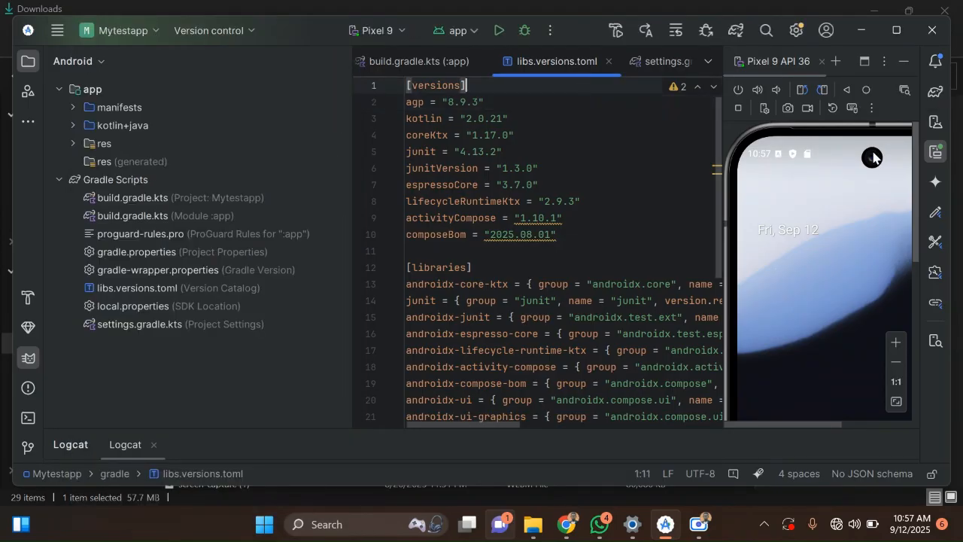
left_click(900, 364)
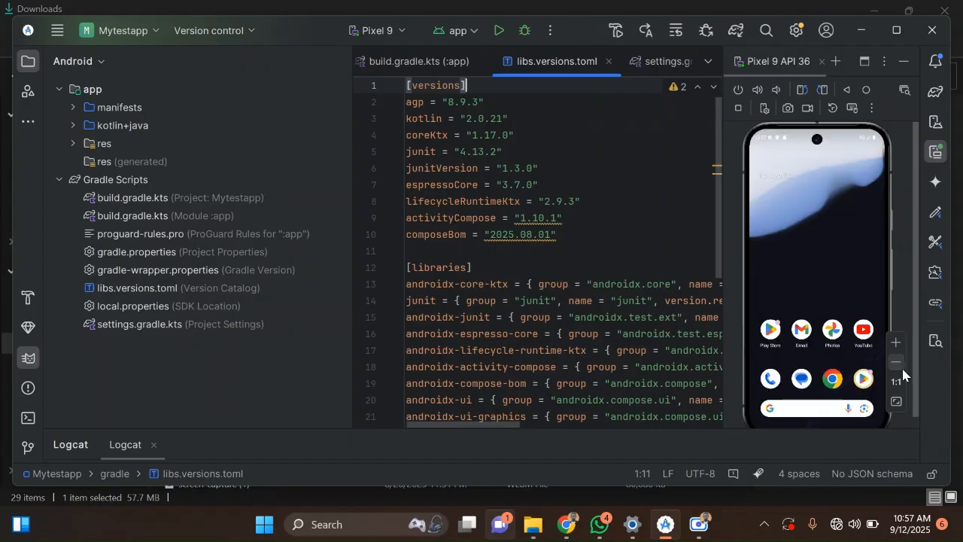
- Run the app on the Pixel 9 emulator and bring the app module's build.gradle.kts file into view
left_click(499, 31)
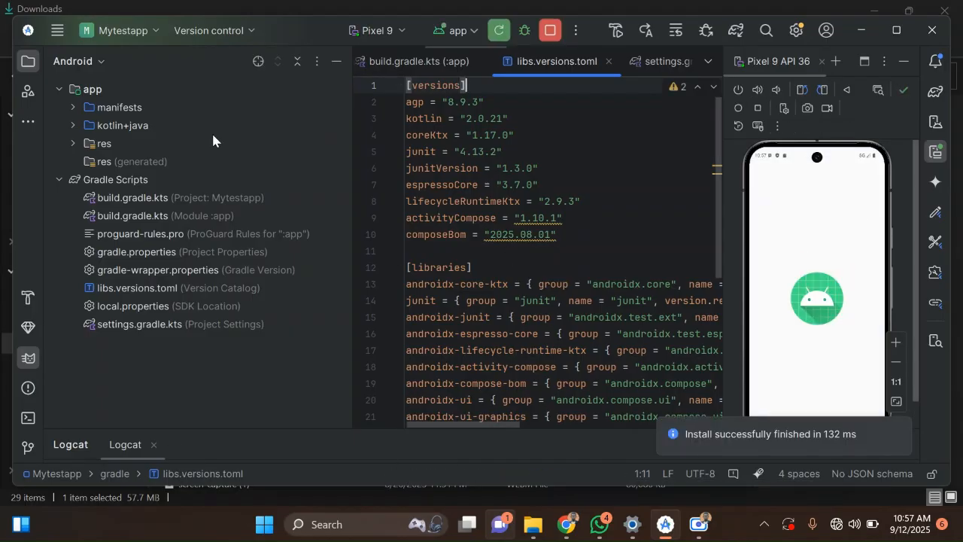
left_click(445, 61)
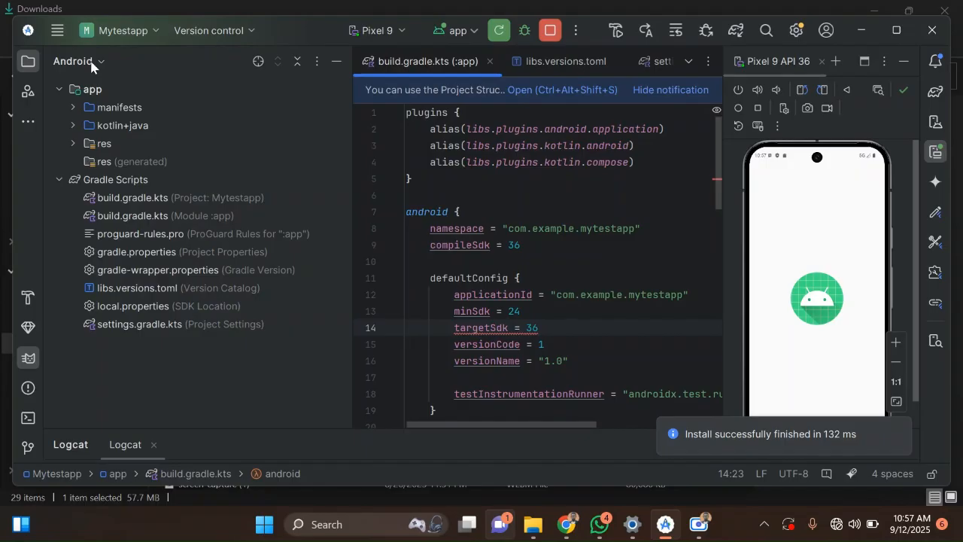
- Expand kotlin+java and its androidTest package, and switch the project tree to the Project view to examine the file structure
left_click(73, 125)
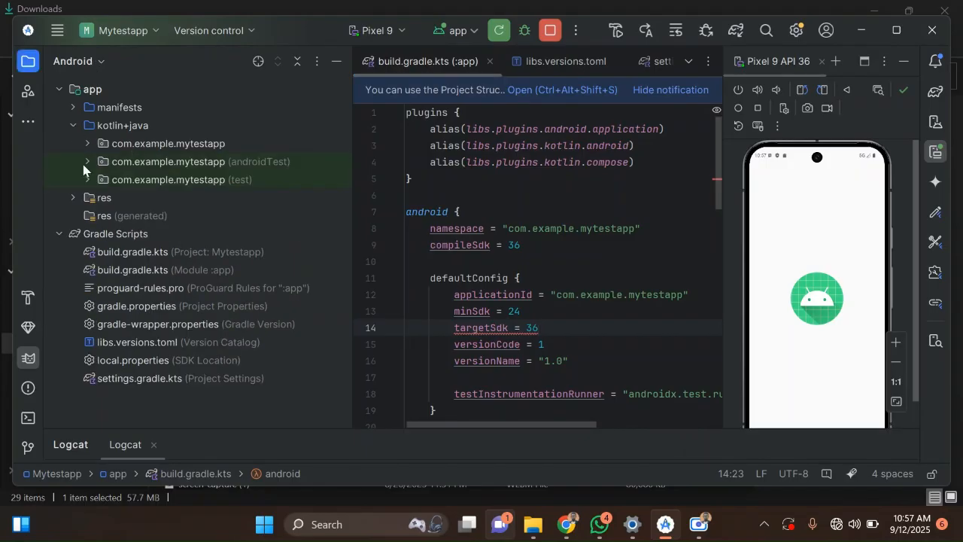
left_click(87, 162)
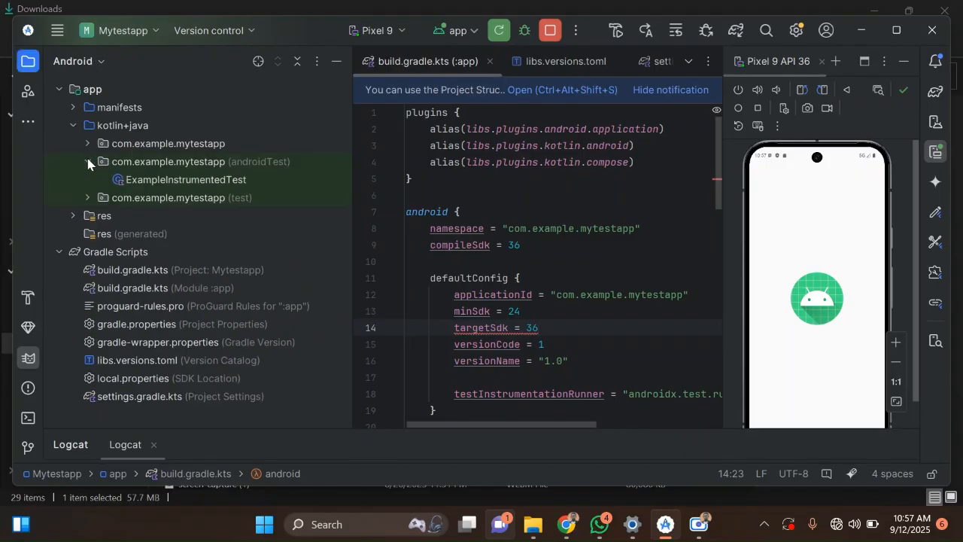
left_click(101, 61)
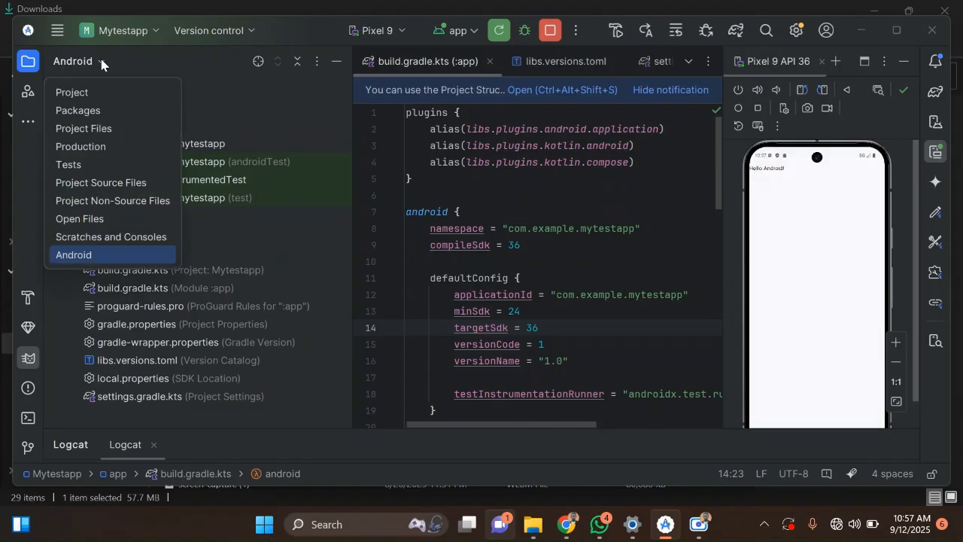
left_click(76, 92)
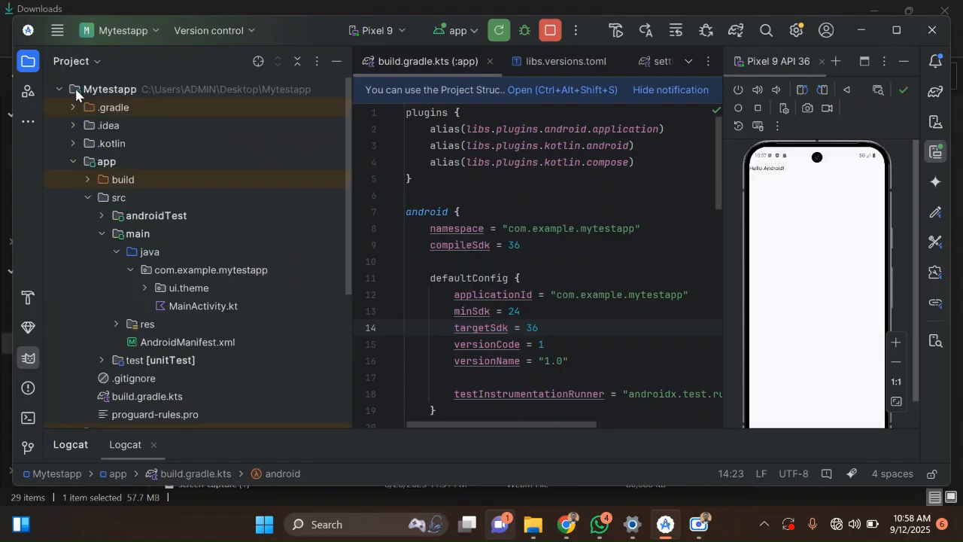
scroll(161, 216, "down", 5)
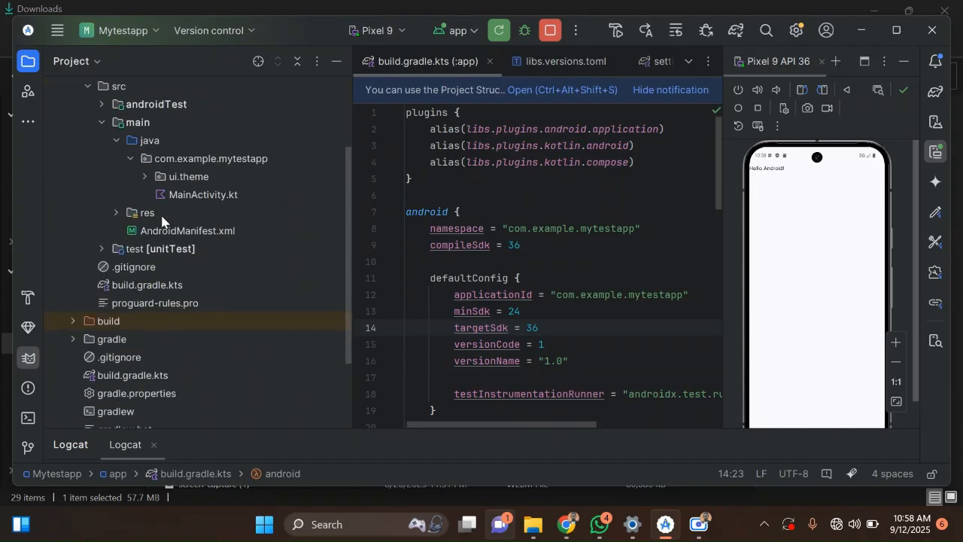
scroll(161, 218, "up", 5)
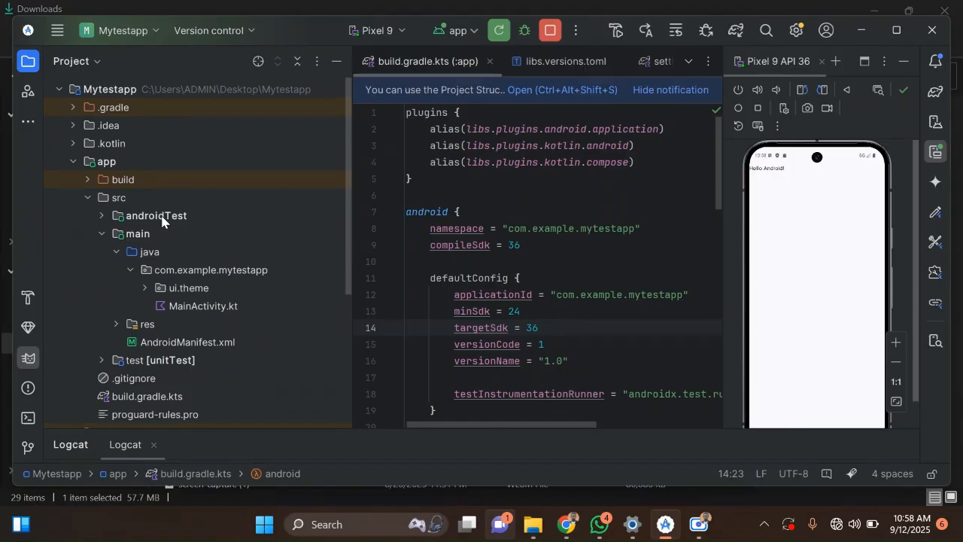
scroll(162, 218, "down", 4)
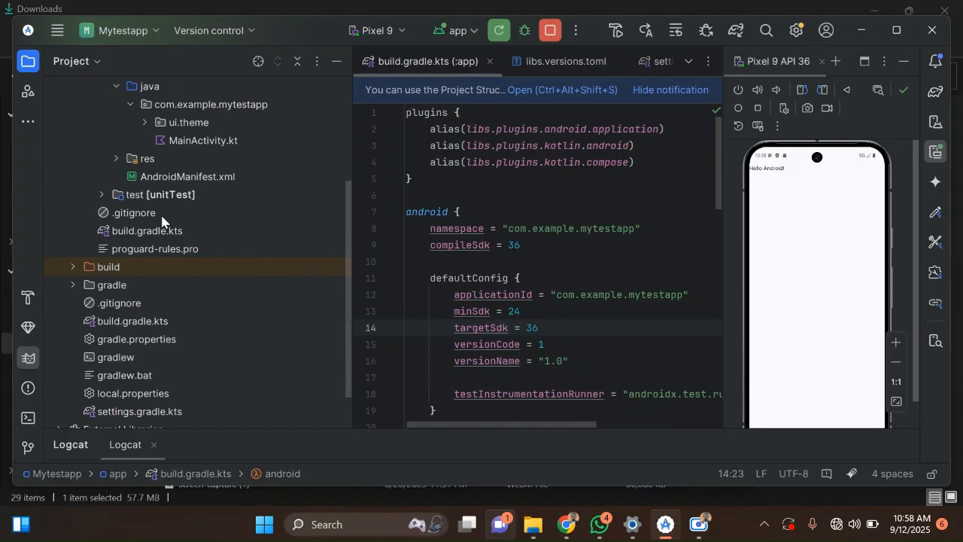
- Compare the project tree's layouts by switching to the Android view and back to the Project view
left_click(92, 59)
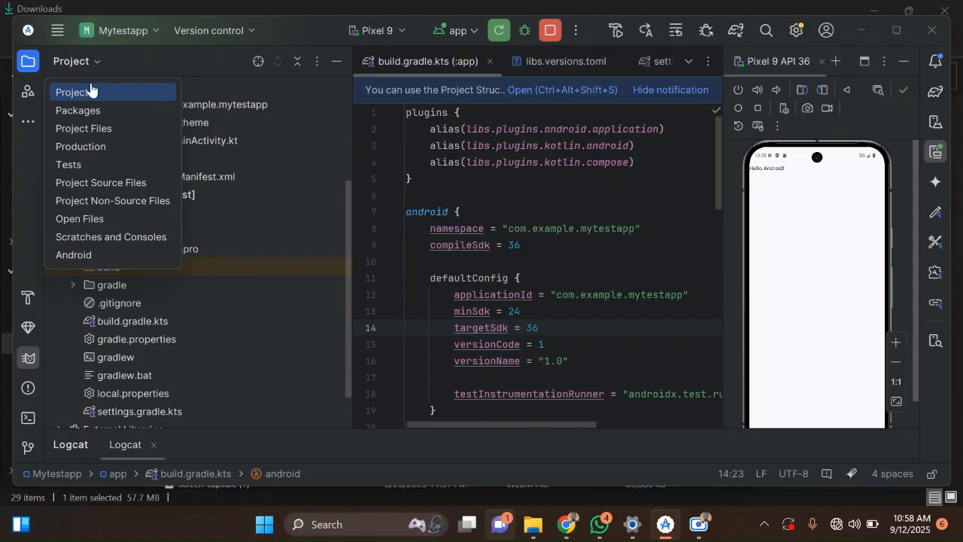
left_click(93, 256)
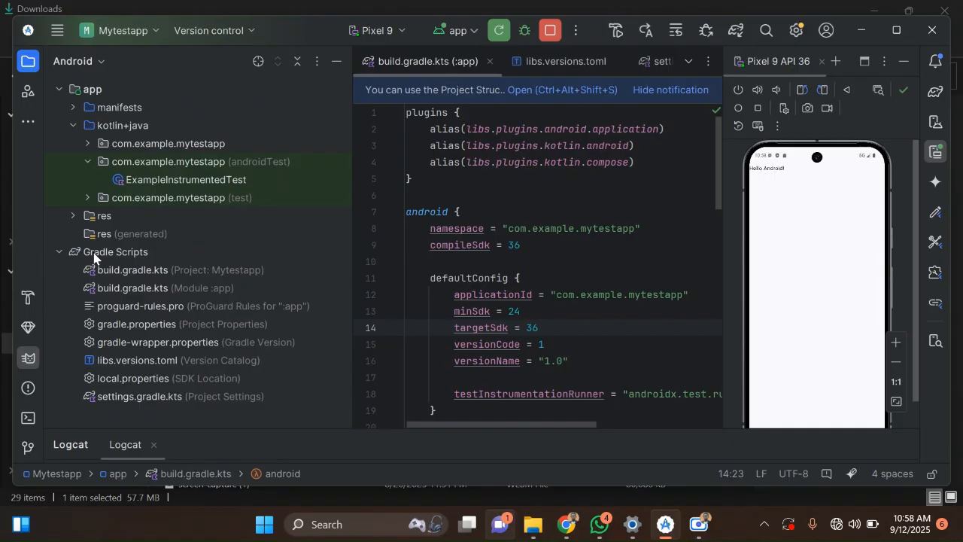
left_click(95, 62)
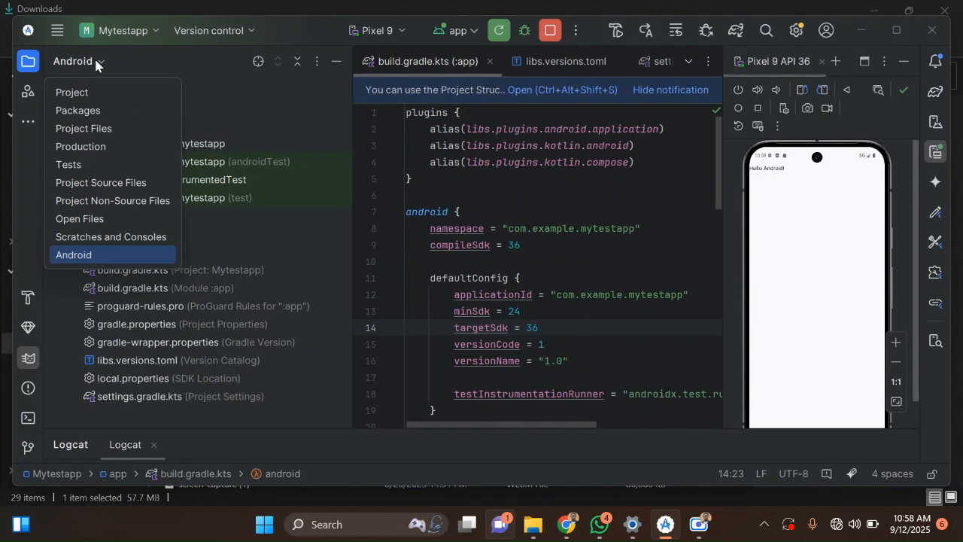
left_click(92, 91)
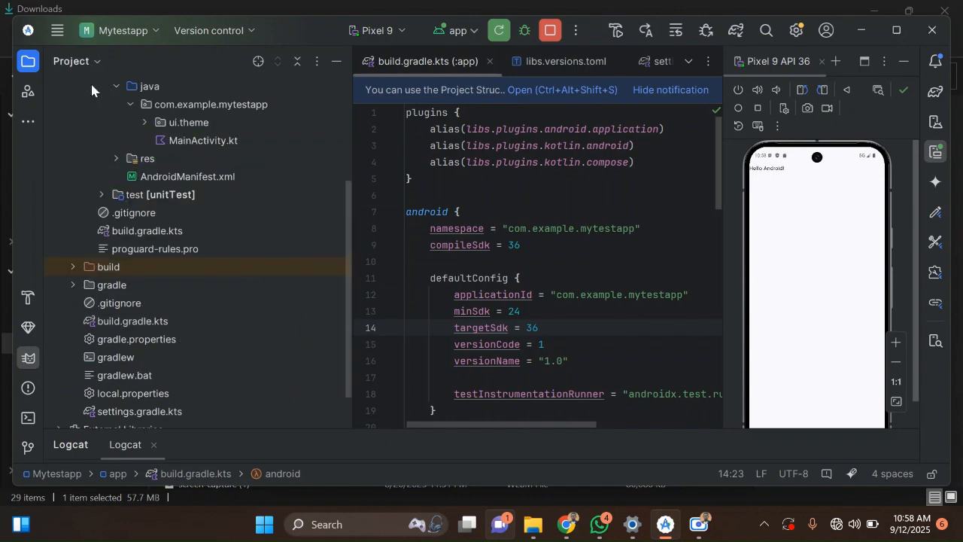
scroll(164, 207, "up", 5)
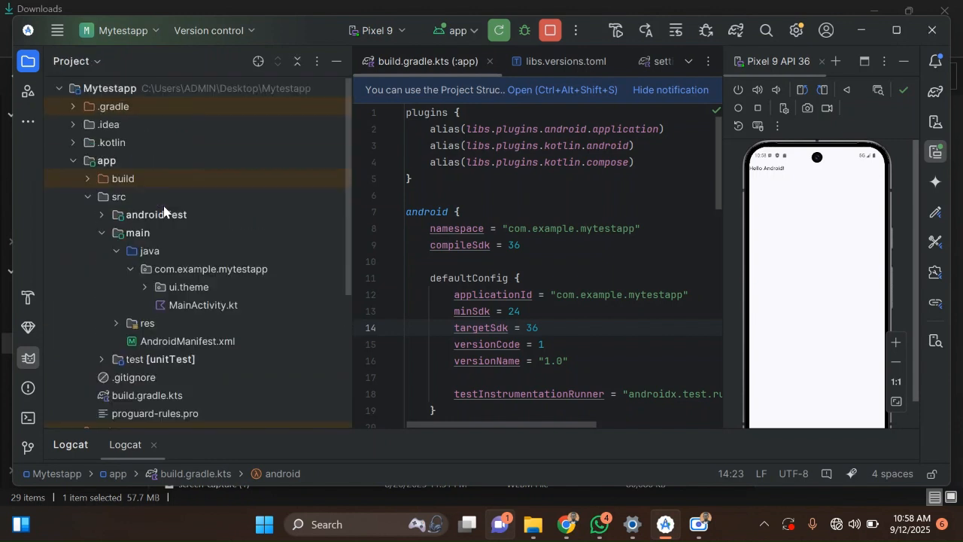
- Open MainActivity.kt from the com.example.mytestapp package and review its code from start to end
left_click(203, 308)
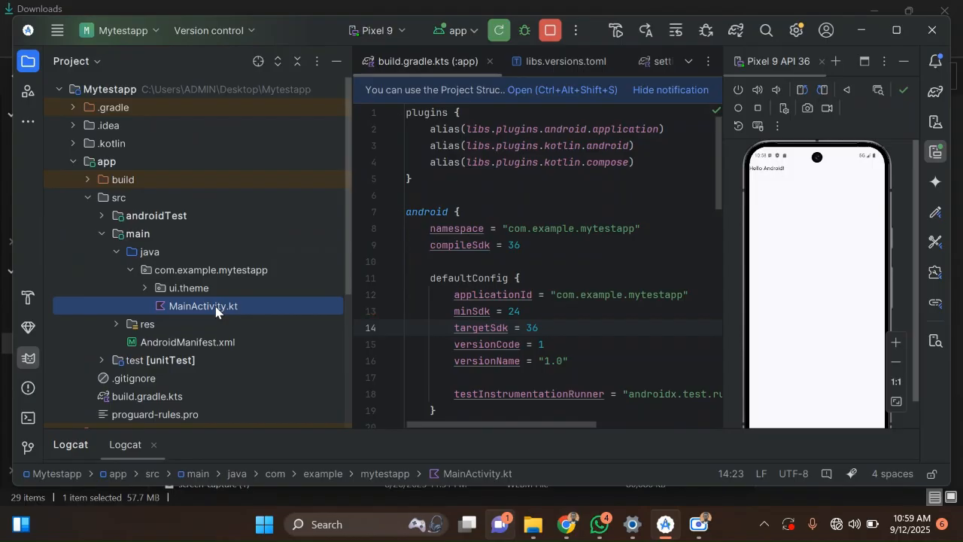
double_click(217, 308)
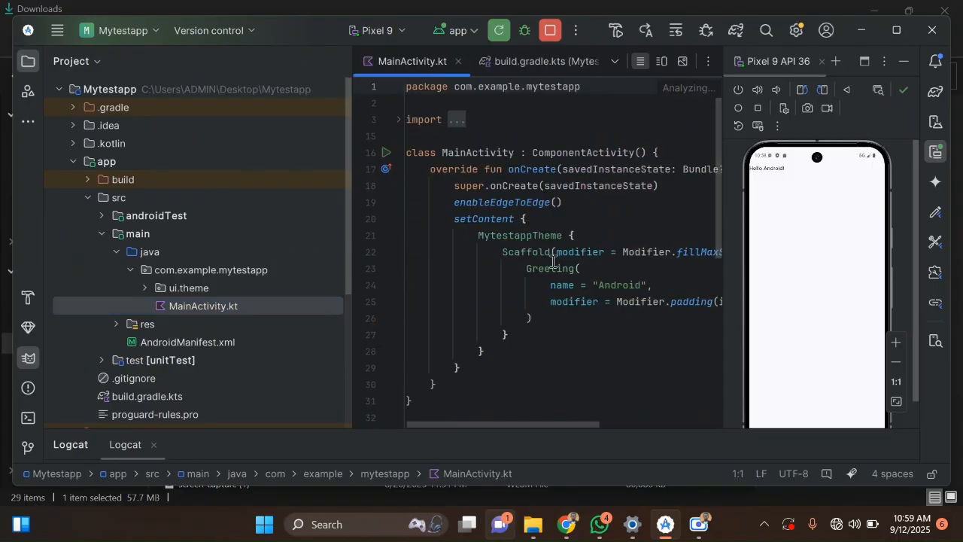
scroll(550, 276, "down", 5)
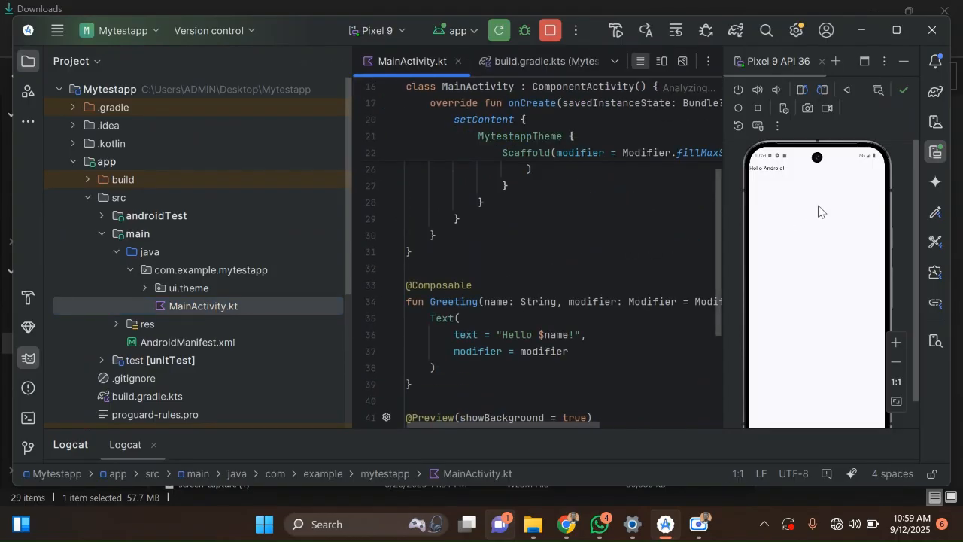
scroll(677, 203, "up", 5)
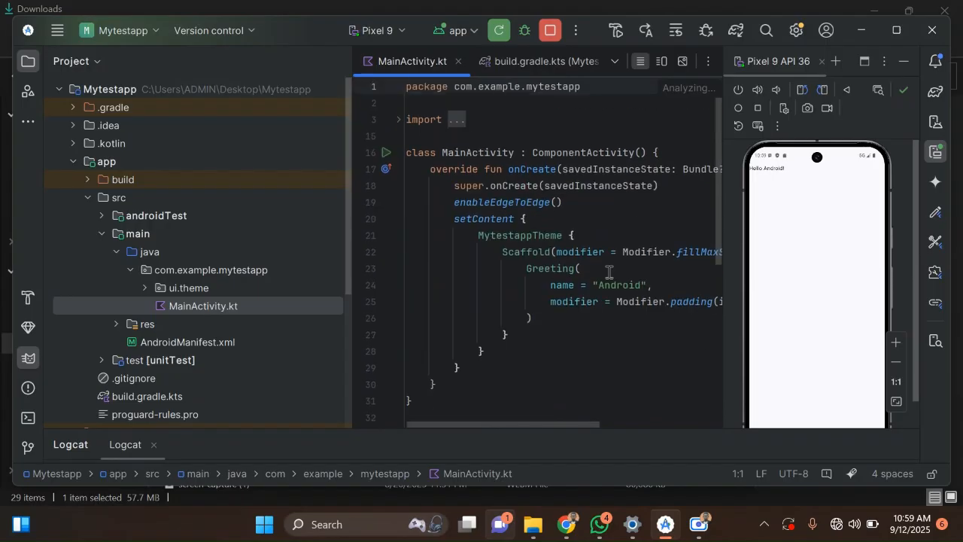
scroll(609, 272, "down", 8)
scroll(610, 272, "up", 8)
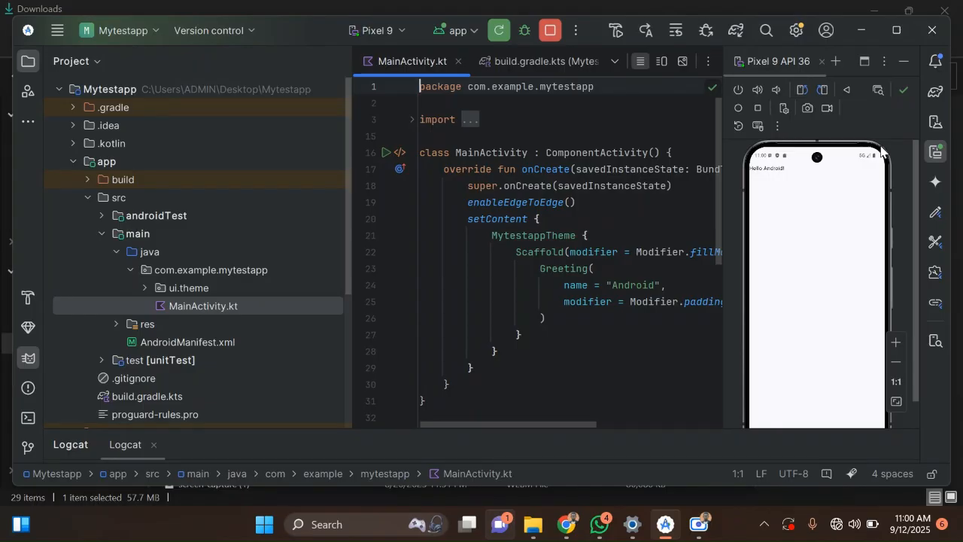
- Stop the running app and enlarge the Logcat panel upward to look through its log entries
left_click(552, 30)
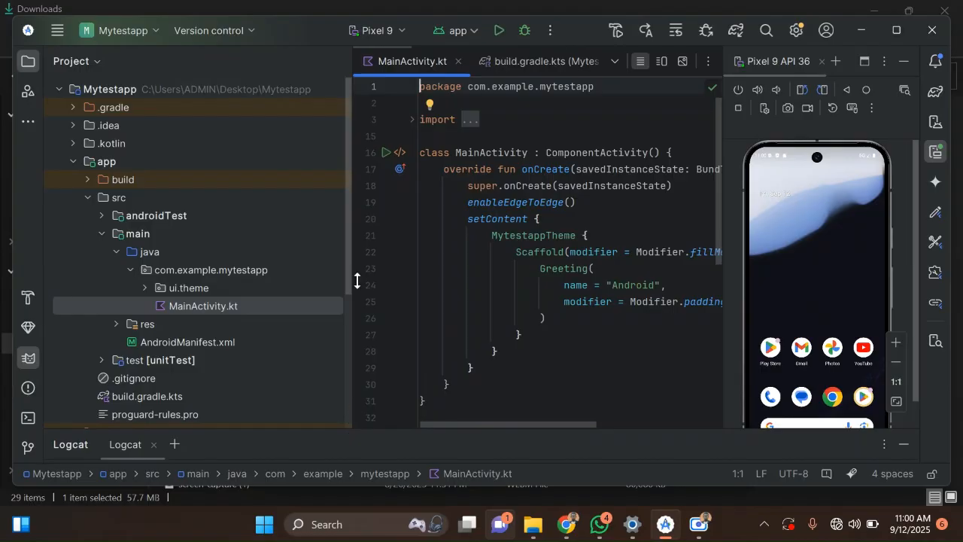
left_click_drag(351, 426, 357, 252)
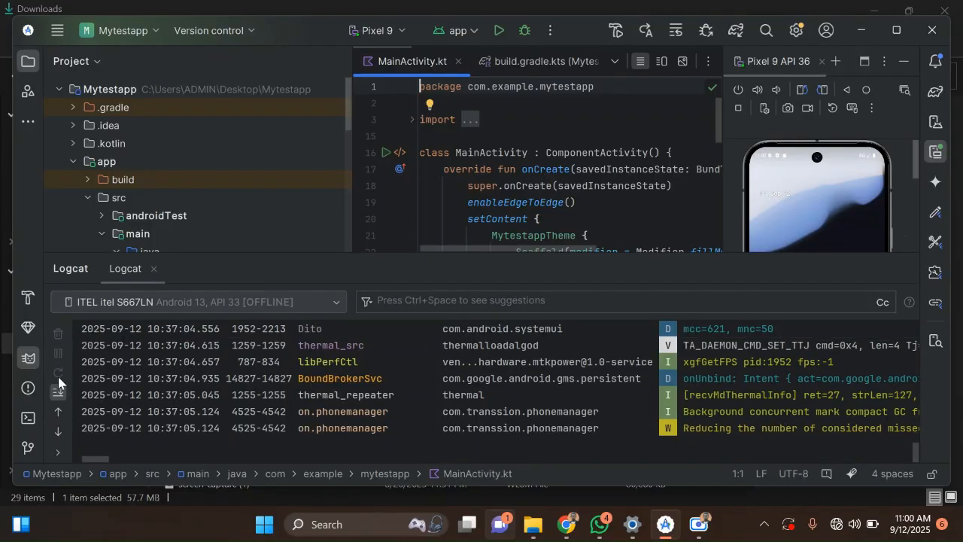
scroll(344, 374, "up", 10)
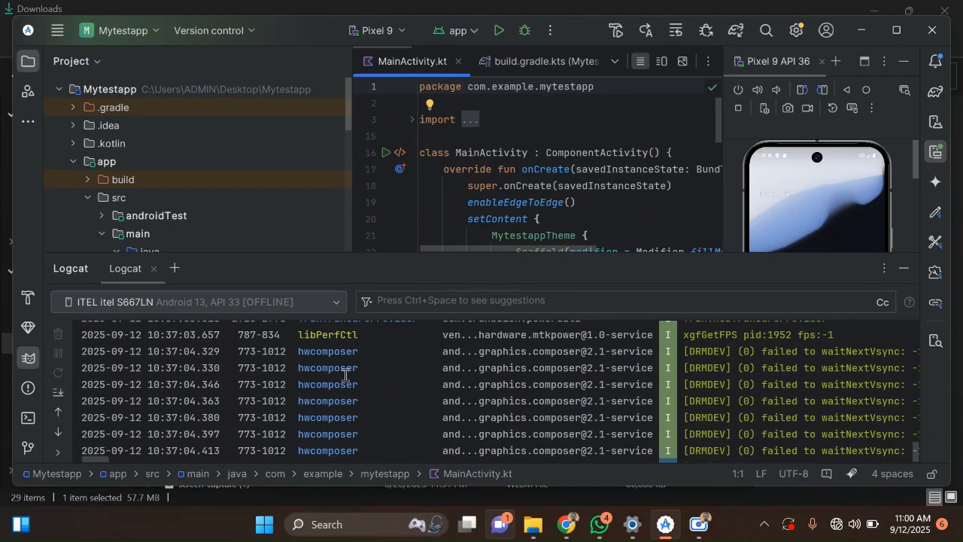
- Filter the Logcat entries by the AlarmManager tag copied from a log line, and look through the filtered entries
left_click(442, 305)
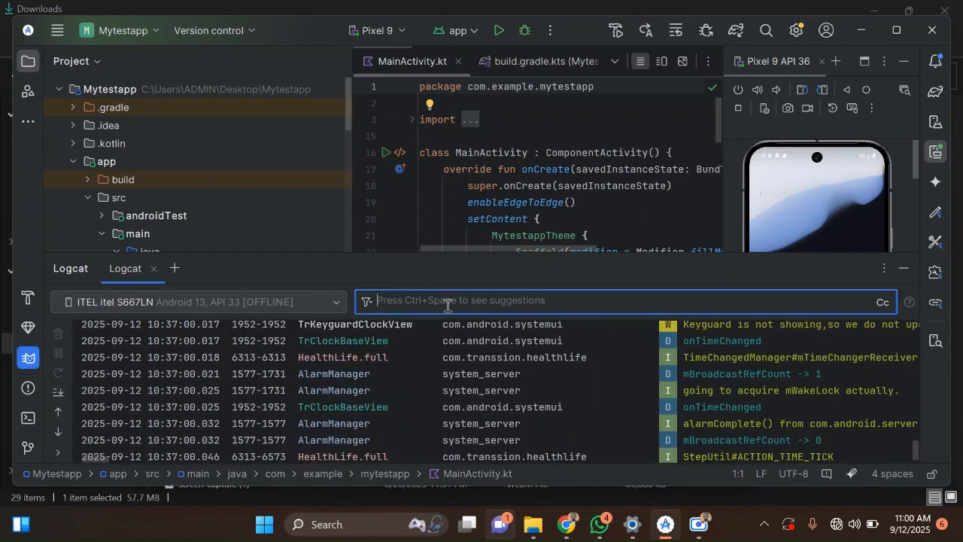
left_click(322, 390)
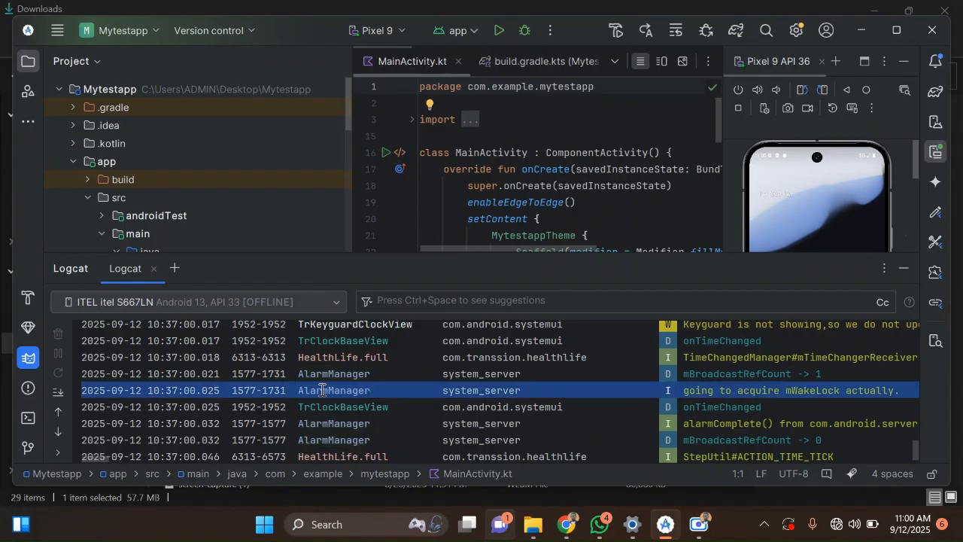
double_click(322, 390)
key("ctrl+c")
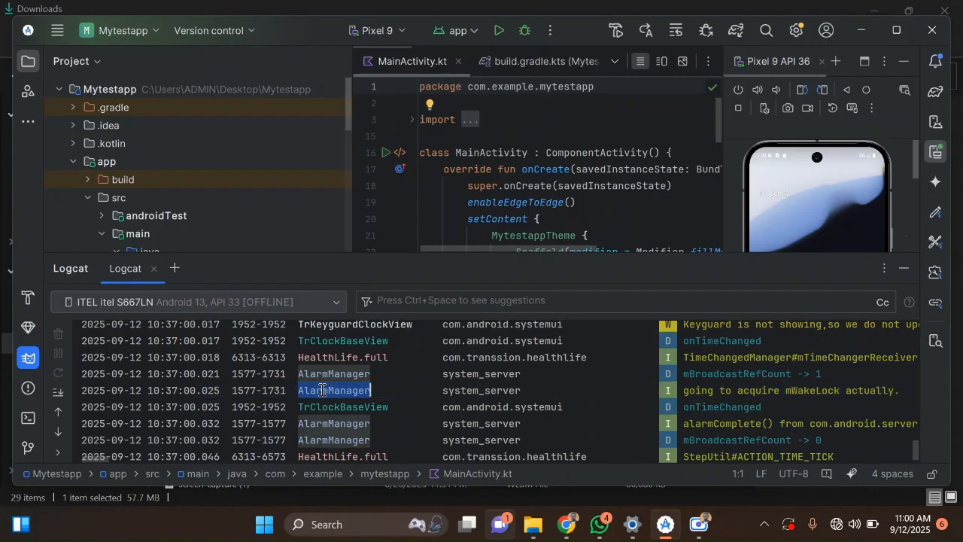
left_click(416, 304)
key("ctrl+v")
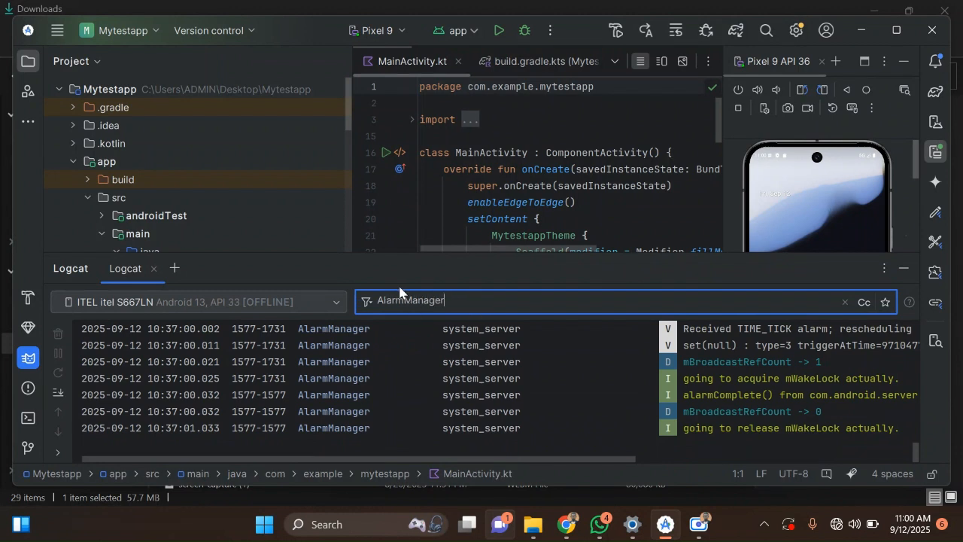
scroll(525, 333, "up", 10)
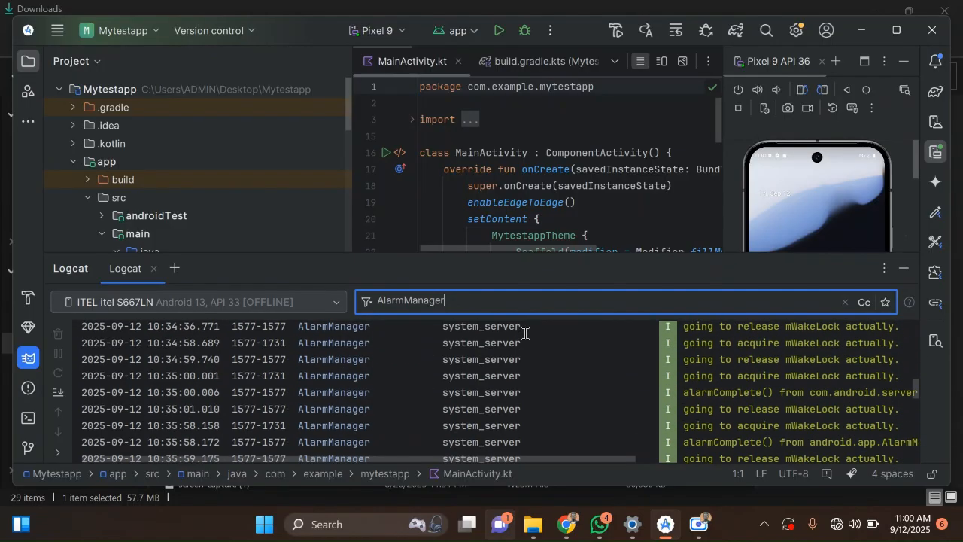
- Clear the AlarmManager filter from Logcat and close the Logcat panel
key("BackSpace")
key("BackSpace")
key("BackSpace")
key("BackSpace")
key("BackSpace")
key("BackSpace")
key("BackSpace")
key("BackSpace")
key("BackSpace")
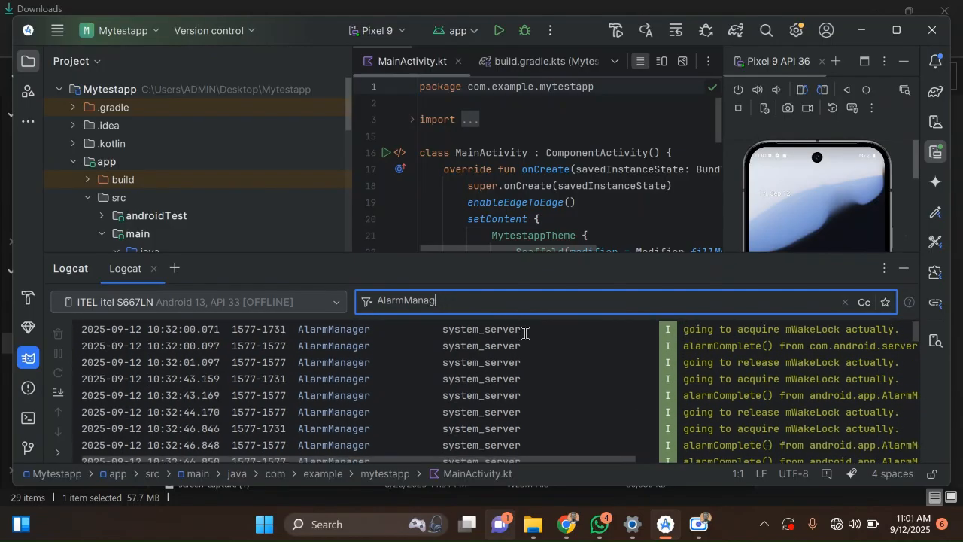
key("BackSpace")
key("BackSpace")
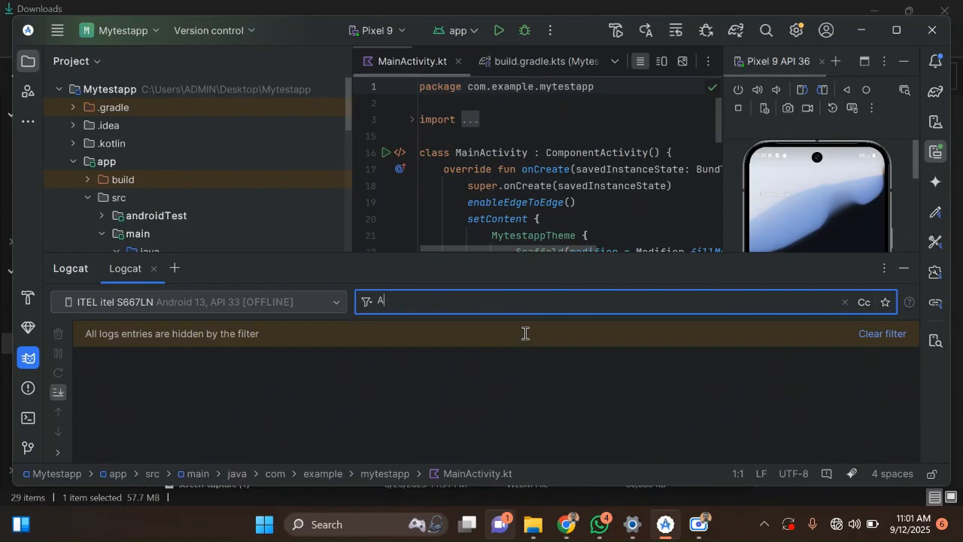
key("BackSpace")
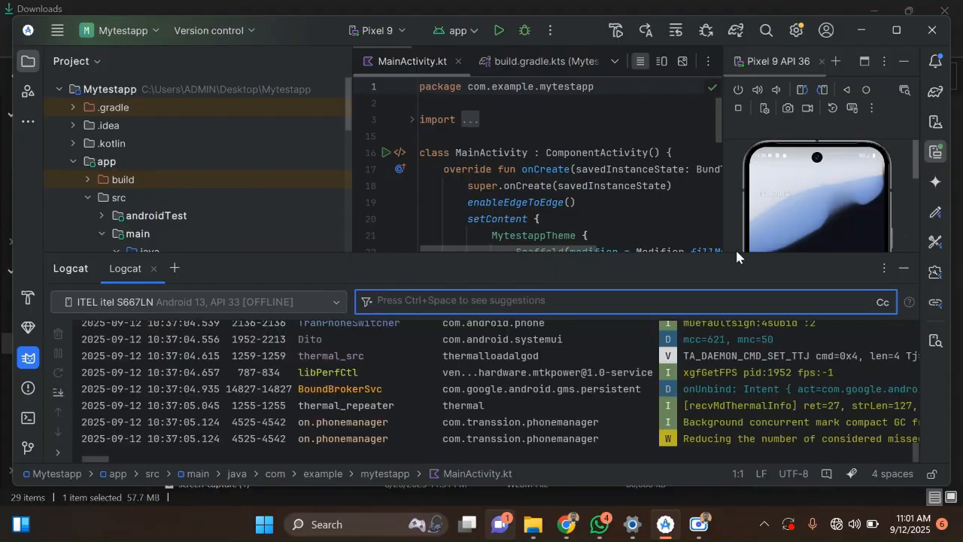
left_click(911, 275)
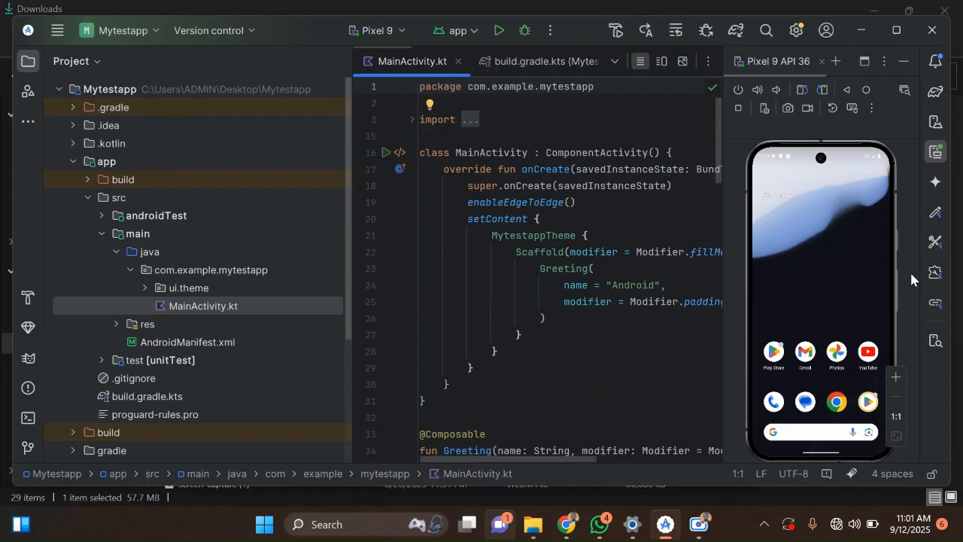
- Hide the running Pixel 9 emulator view, show the Device Manager and minimise the screen recorder window
left_click(904, 63)
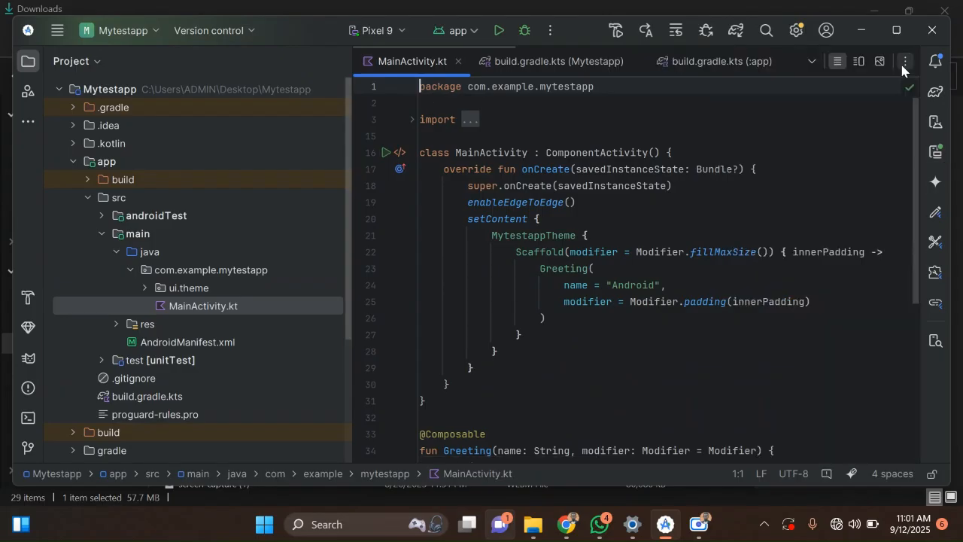
left_click(937, 124)
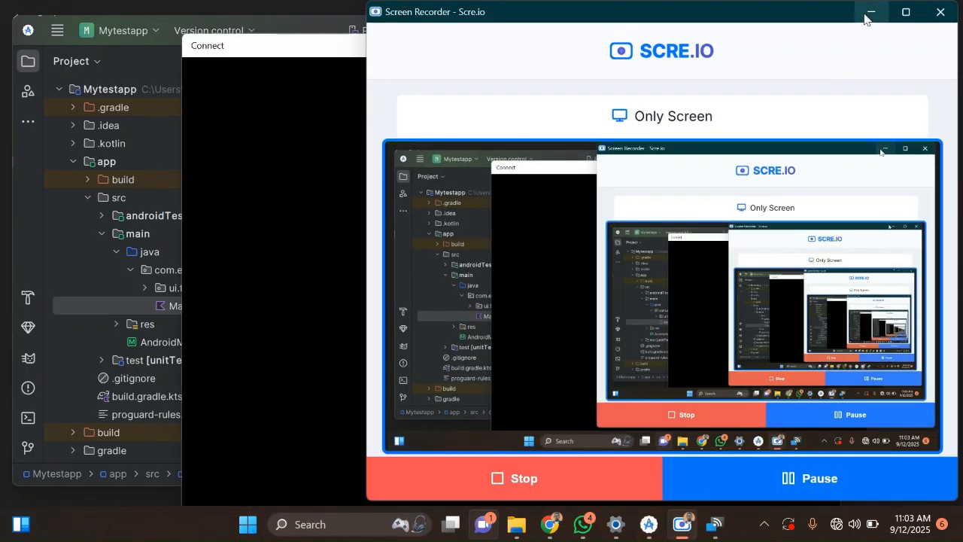
left_click(868, 14)
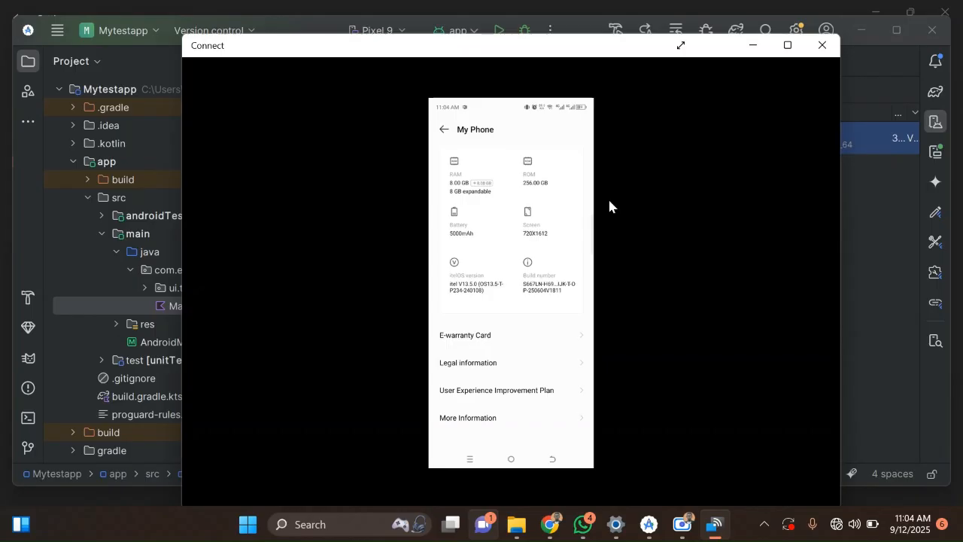
- Enable developer mode on the mirrored phone by repeatedly selecting its build number, and go to the System settings containing Developer options
left_click(554, 290)
left_click(554, 290)
left_click(554, 290)
left_click(554, 289)
left_click(554, 290)
left_click(554, 290)
left_click(554, 289)
left_click(554, 290)
left_click(554, 290)
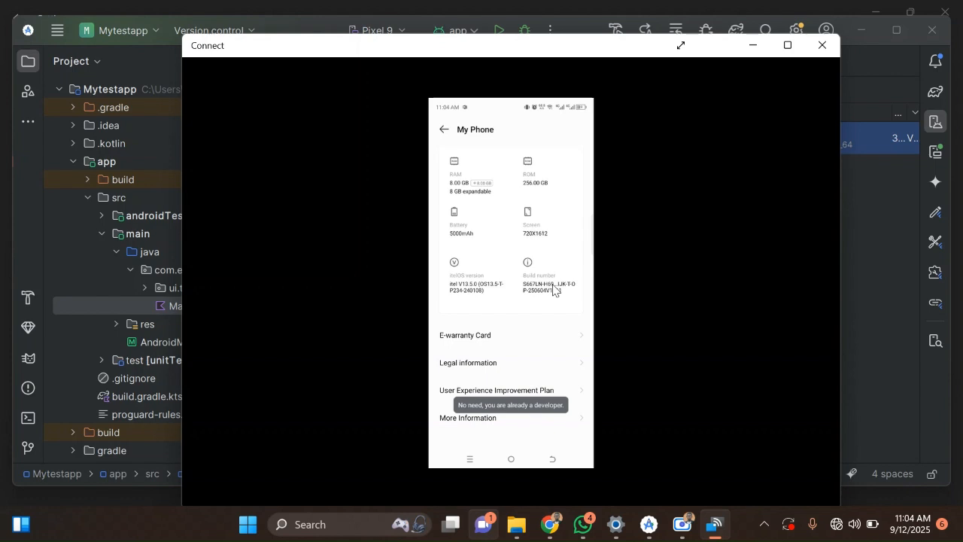
right_click(554, 290)
scroll(554, 290, "down", 5)
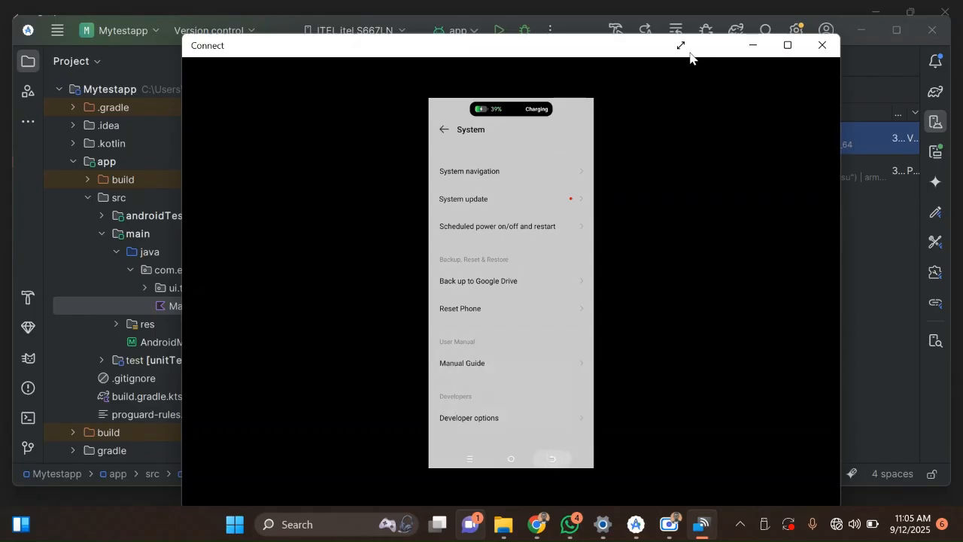
- Minimise the Connect window, select the ITEL itel S667LN phone in the Device Manager and run the app on it
left_click(757, 47)
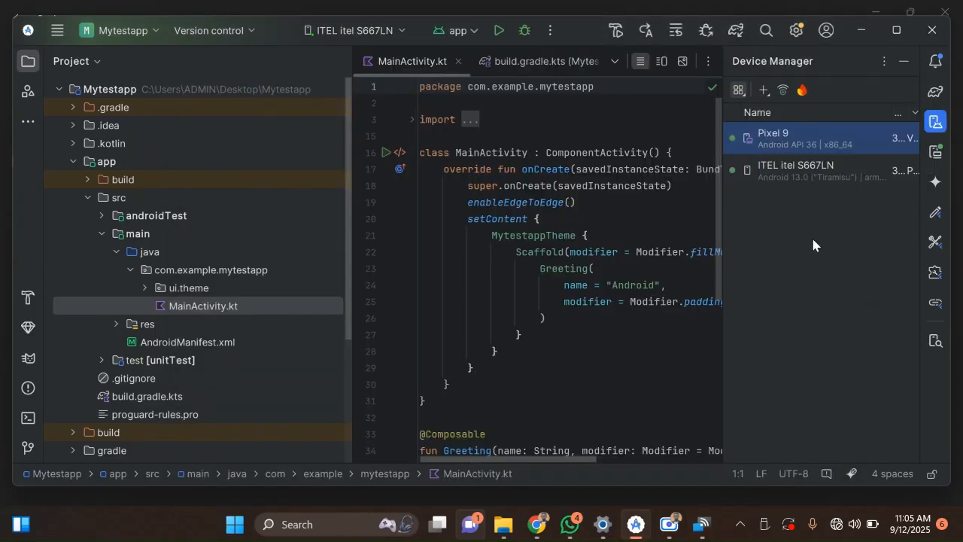
left_click(765, 172)
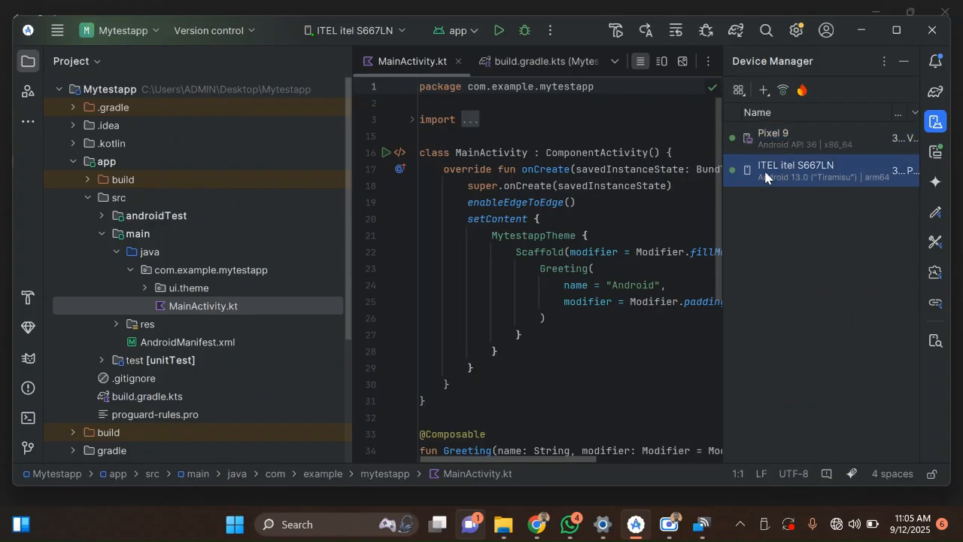
left_click(497, 34)
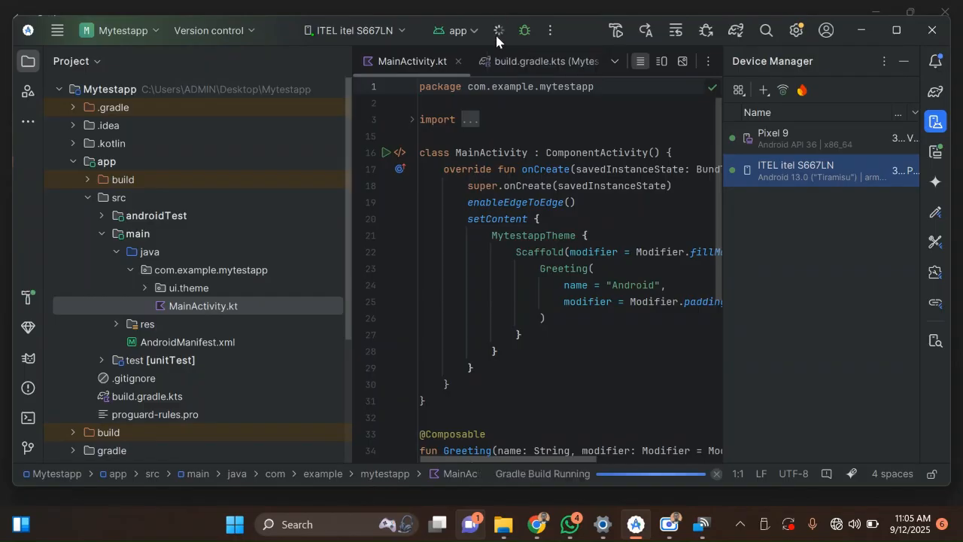
- Switch to Windows Settings and launch the Connect app from the Projecting to this PC page to mirror the phone
left_click(700, 529)
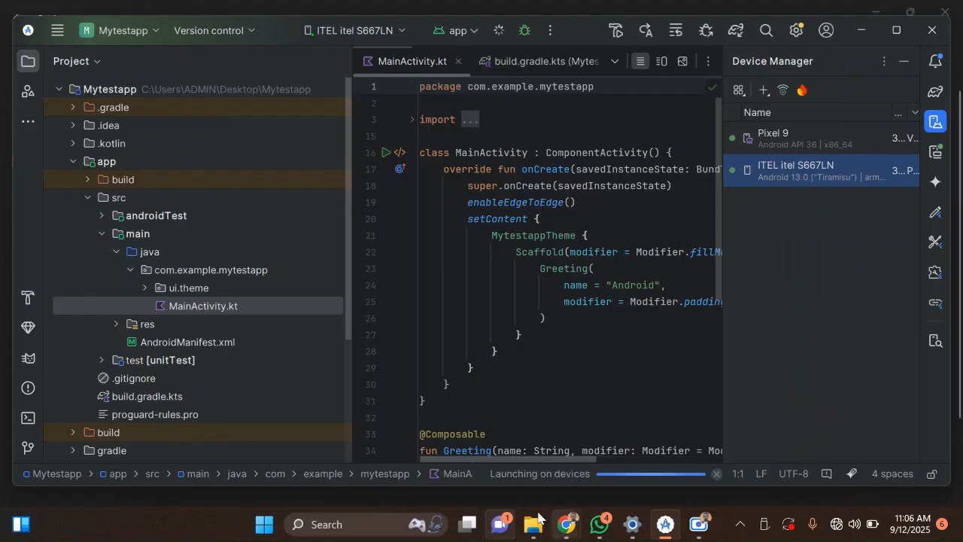
left_click(633, 525)
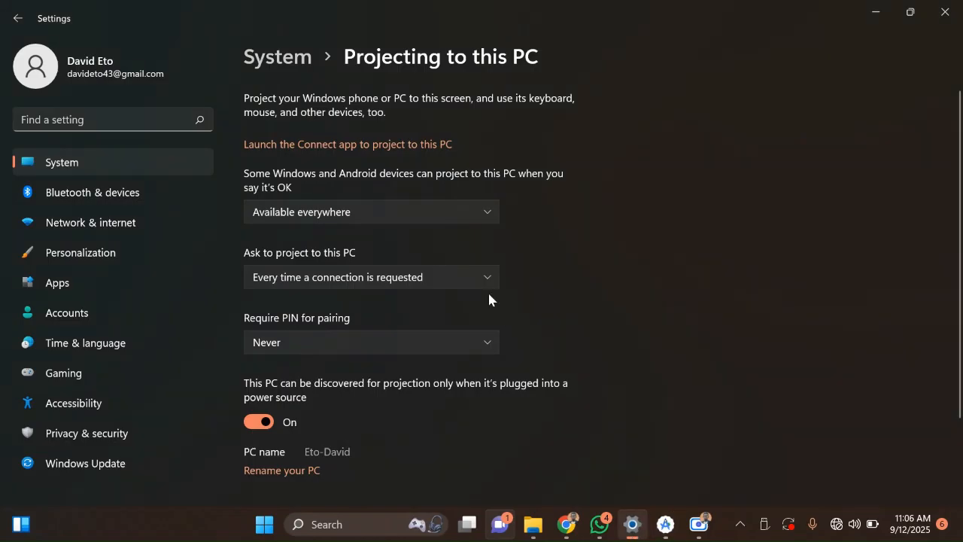
left_click(334, 154)
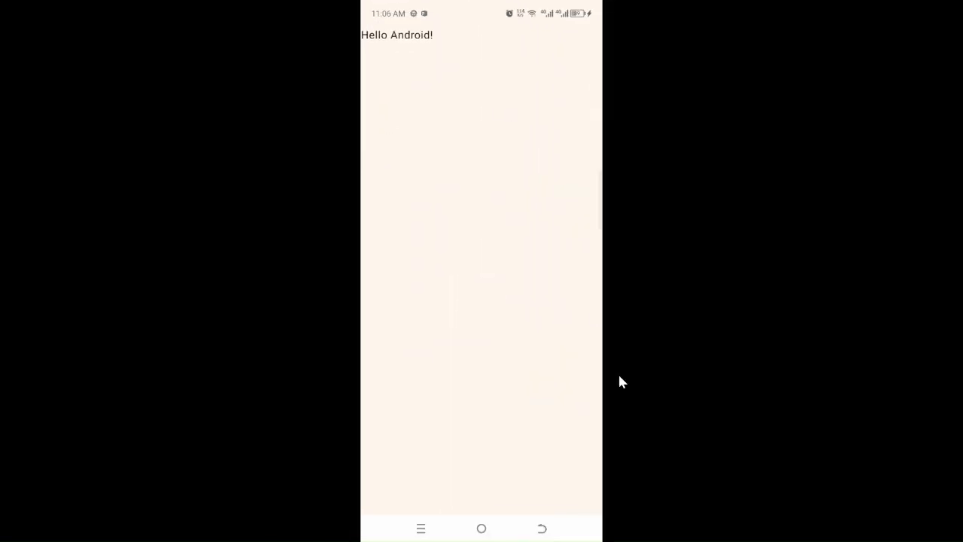
- Narrow the Android Studio window, restore the Connect window from full screen beside it, and hide the Device Manager
left_click(651, 525)
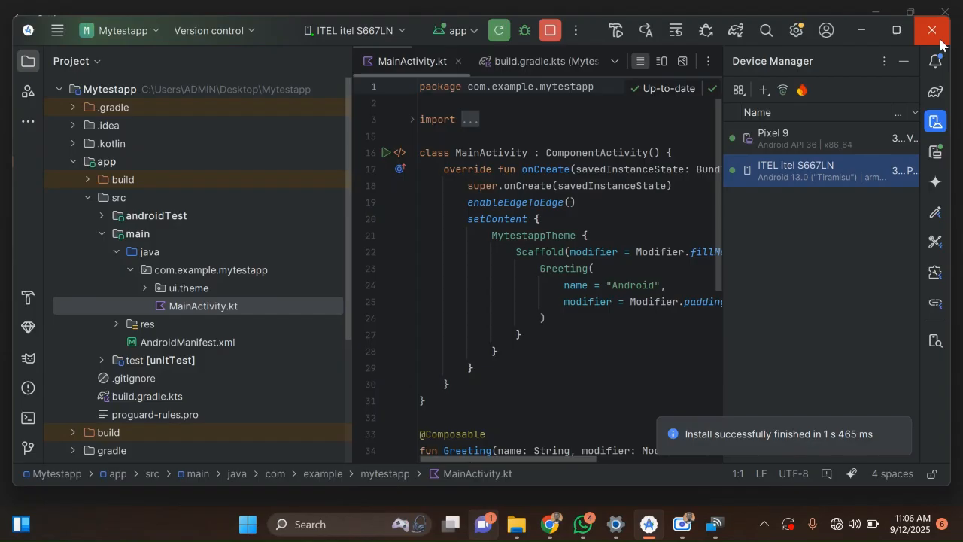
left_click_drag(951, 35, 645, 45)
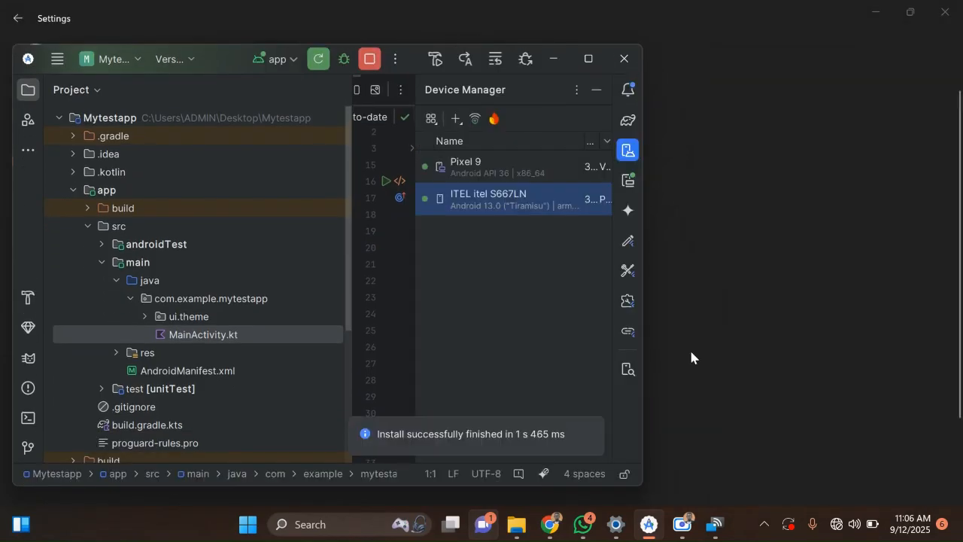
left_click(717, 525)
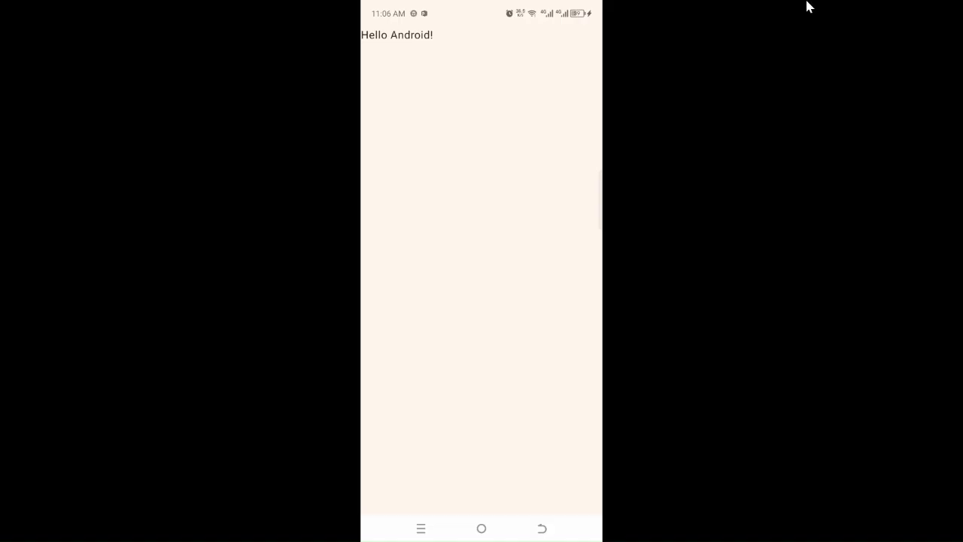
mouse_move(860, 5)
left_click(912, 13)
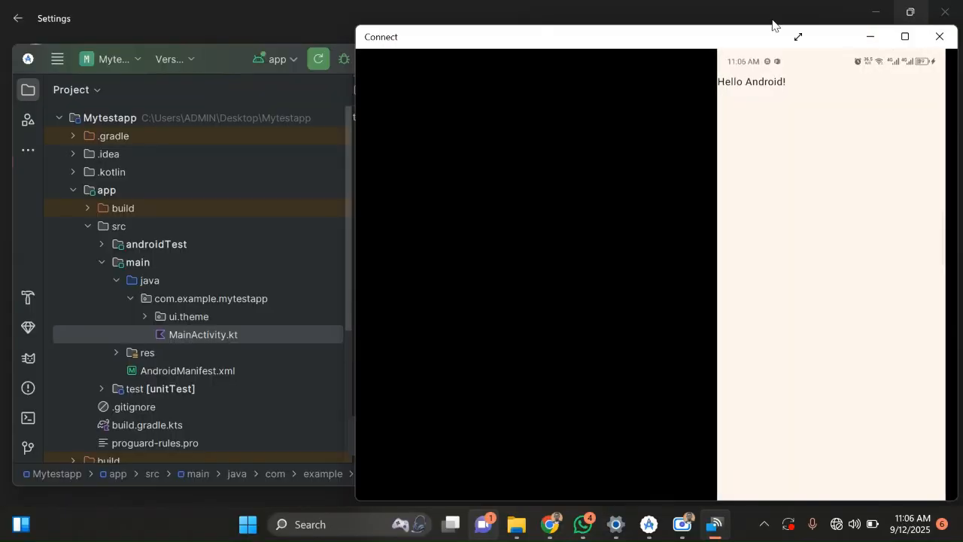
left_click(335, 140)
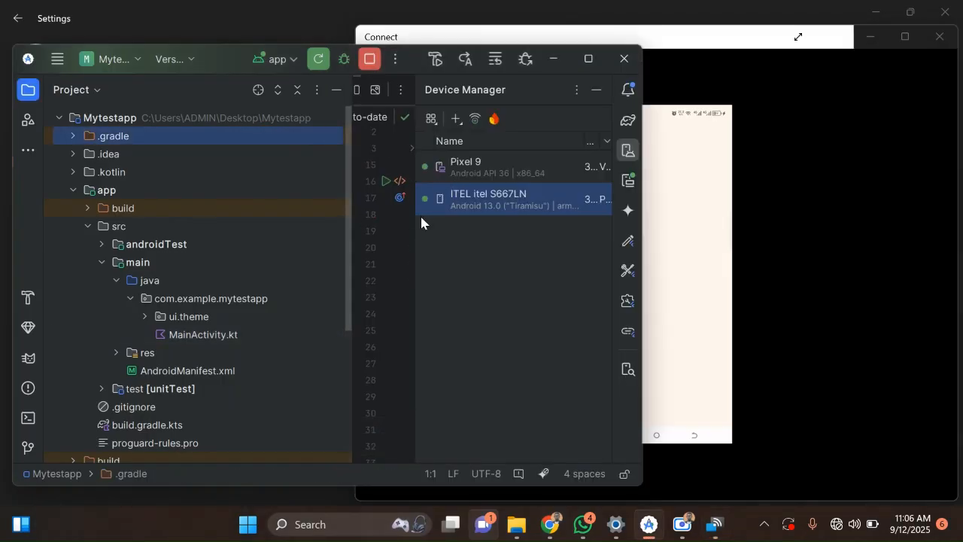
left_click(629, 152)
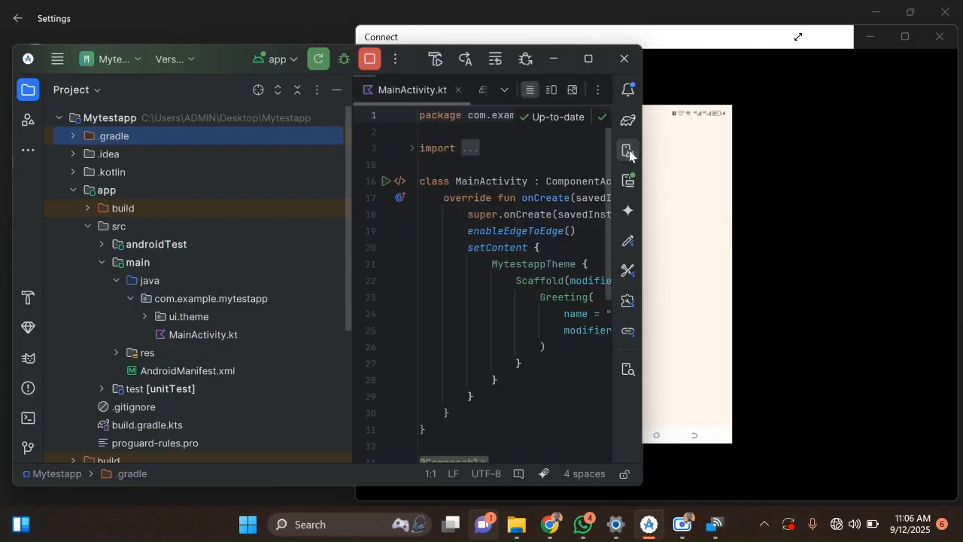
- Change the text string in MainActivity.kt's Greeting function to "Hello this is my first application"
scroll(497, 219, "down", 8)
scroll(496, 219, "right", 3)
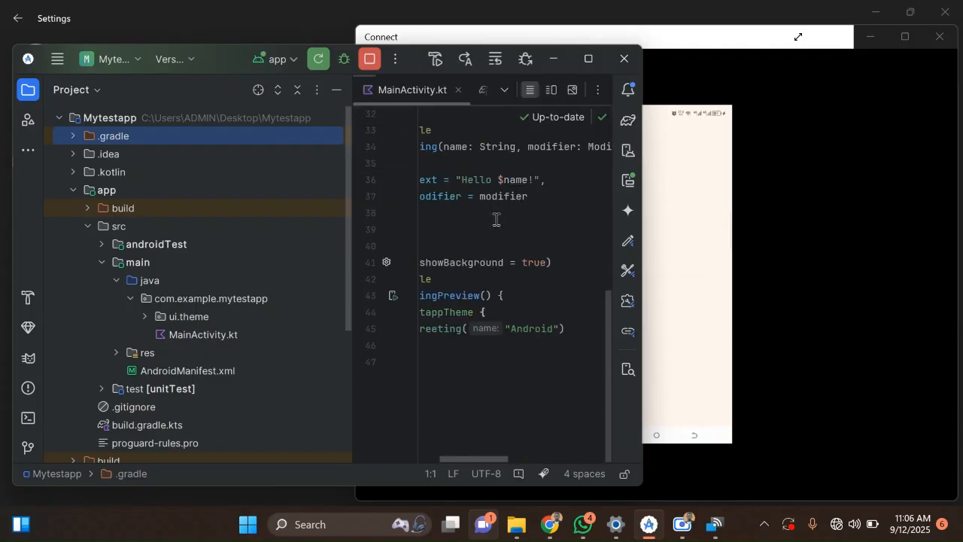
scroll(496, 219, "left", 1)
scroll(497, 219, "up", 1)
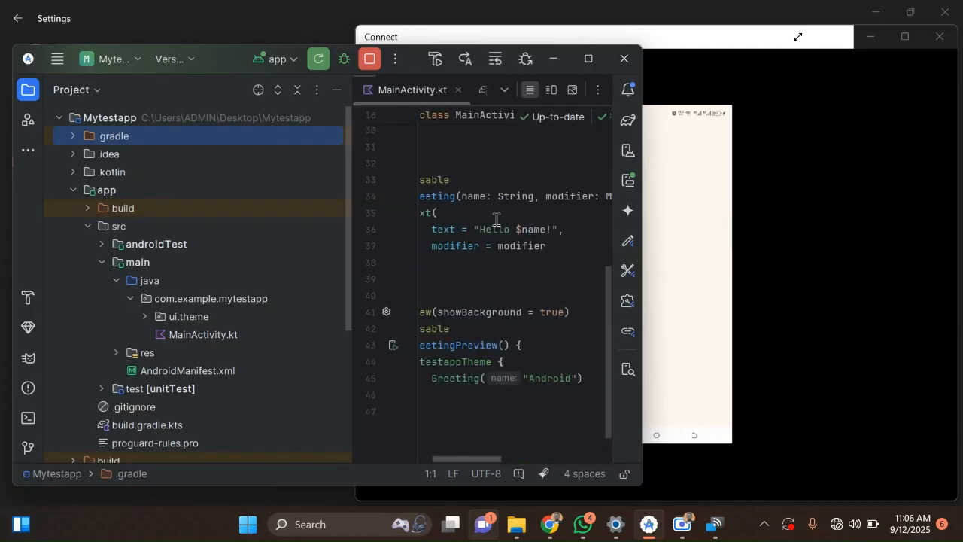
left_click(552, 231)
key("BackSpace")
key("BackSpace")
key("BackSpace")
key("BackSpace")
key("BackSpace")
key("BackSpace")
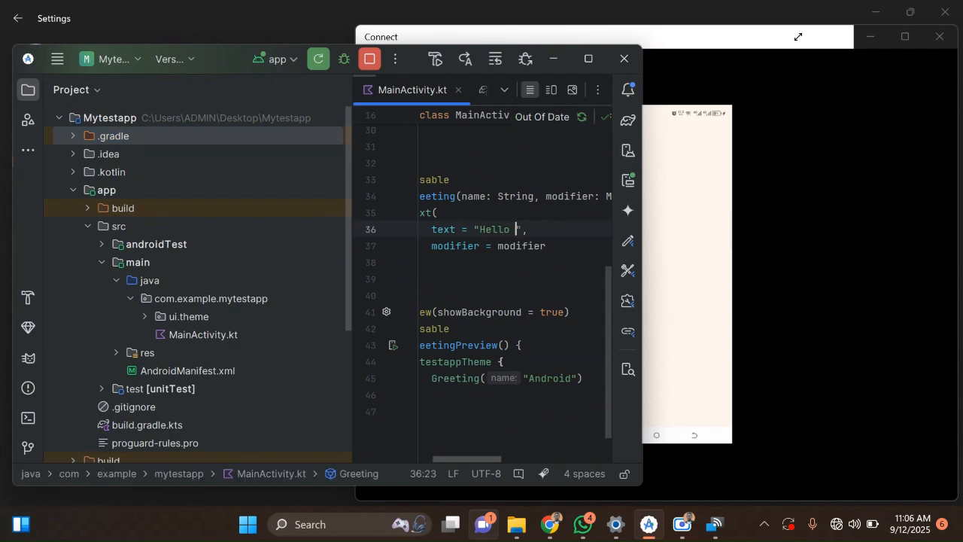
type("this is my")
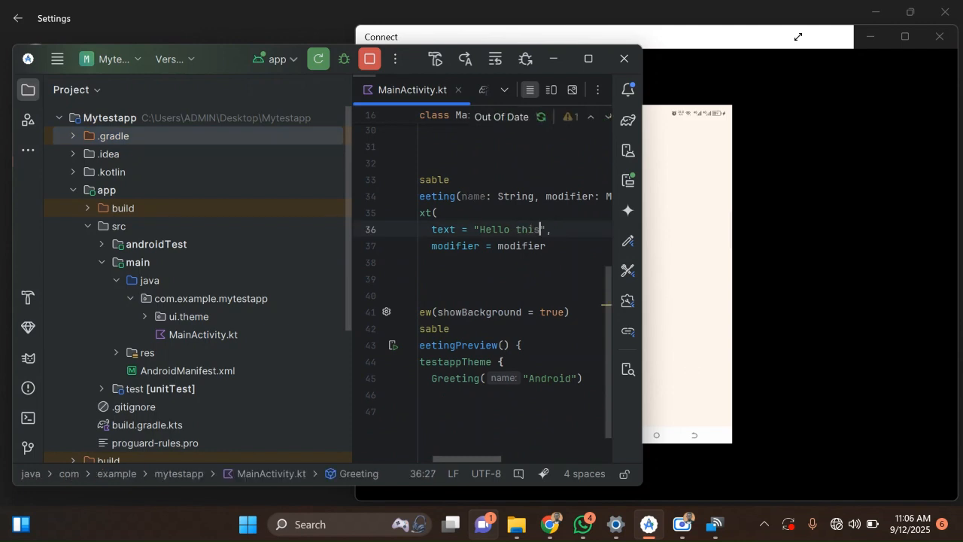
type(" first applic")
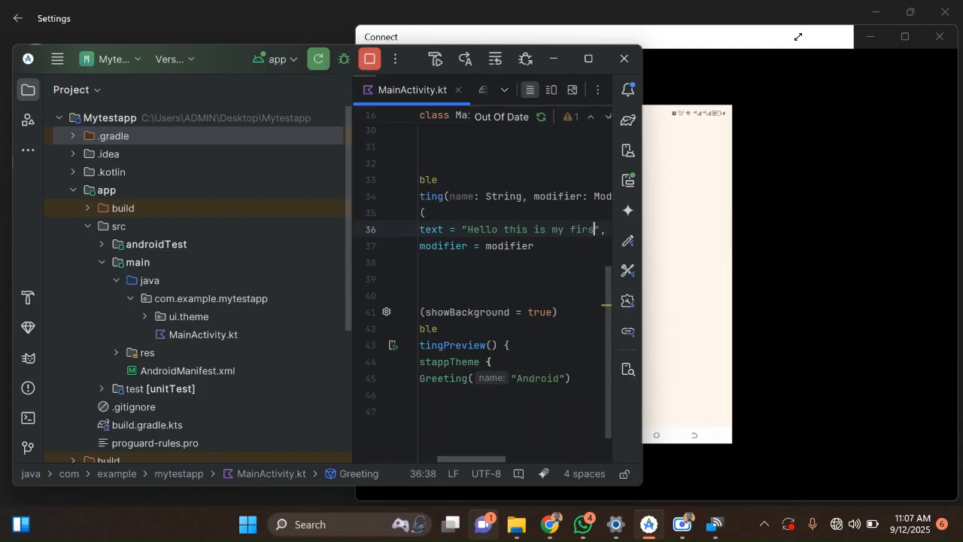
type("ation")
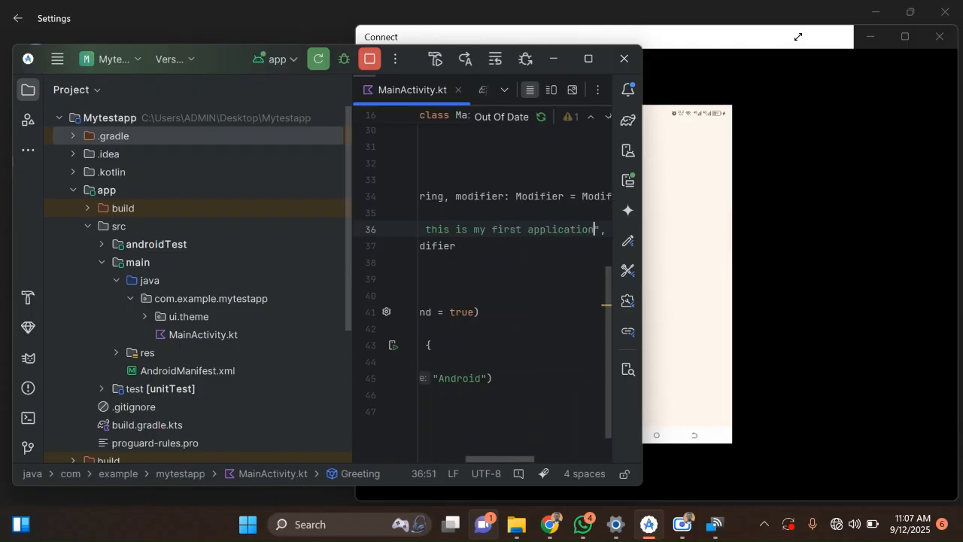
- Rerun the app on the phone, switch to the Connect window and dismiss its input notification
left_click(317, 58)
left_click(763, 167)
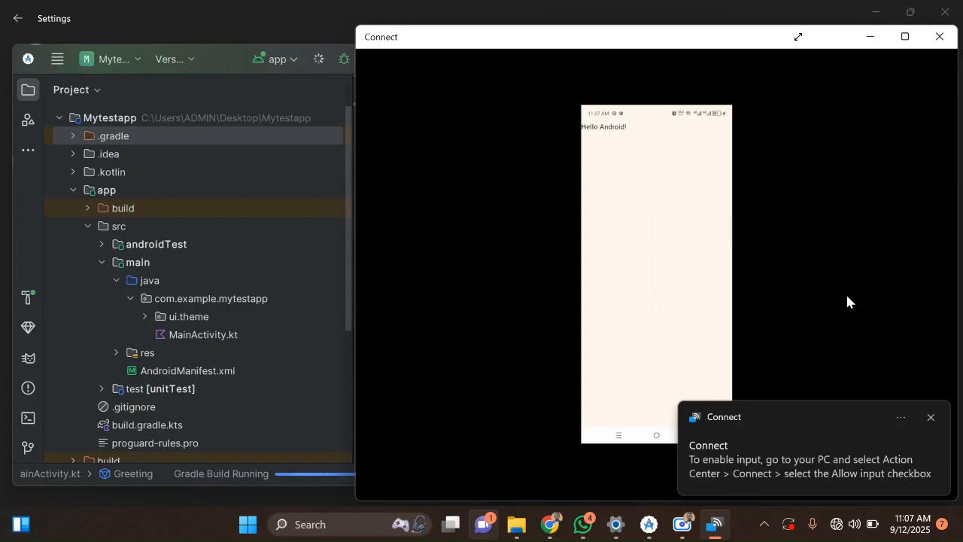
left_click(932, 419)
left_click(742, 236)
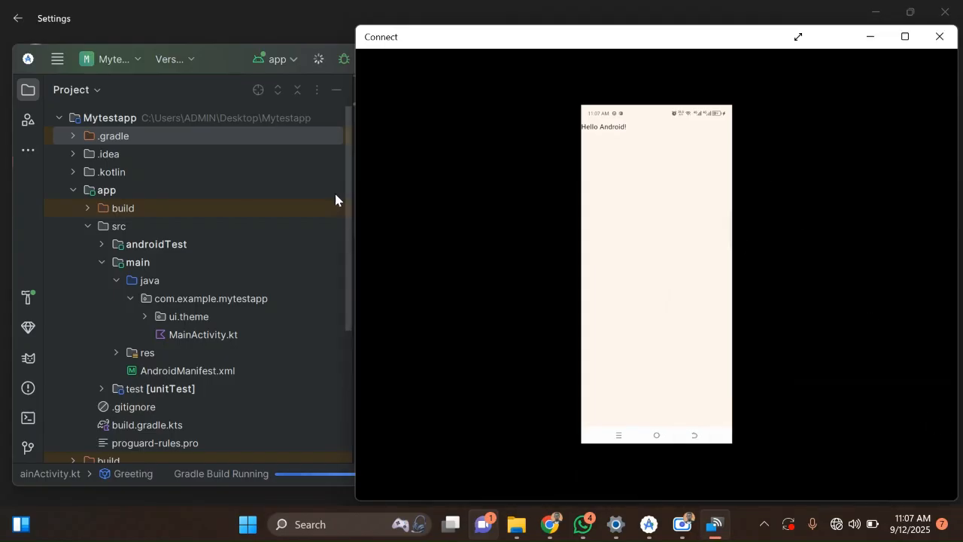
- Move the Connect window aside and hide the Project tree to give the Greeting code more room
left_click(332, 297)
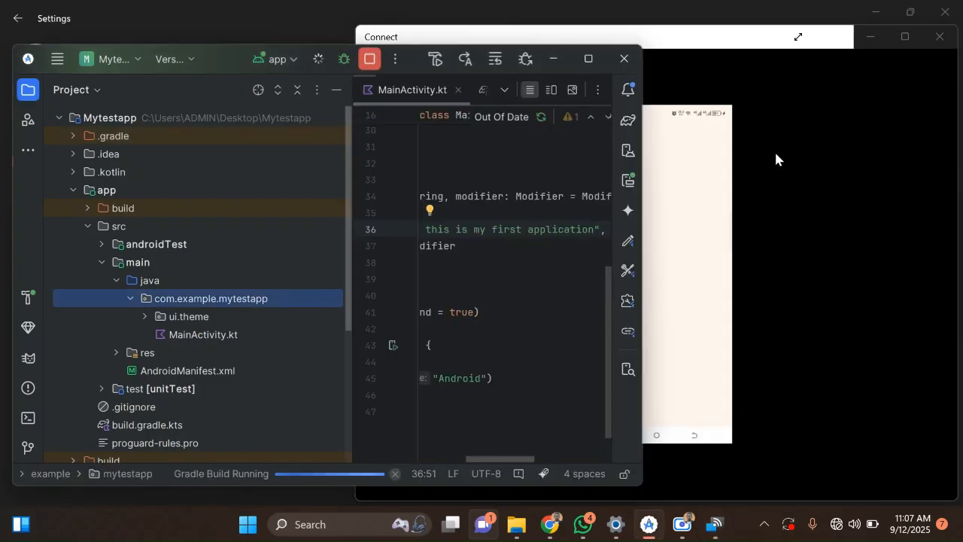
left_click_drag(725, 49, 904, 54)
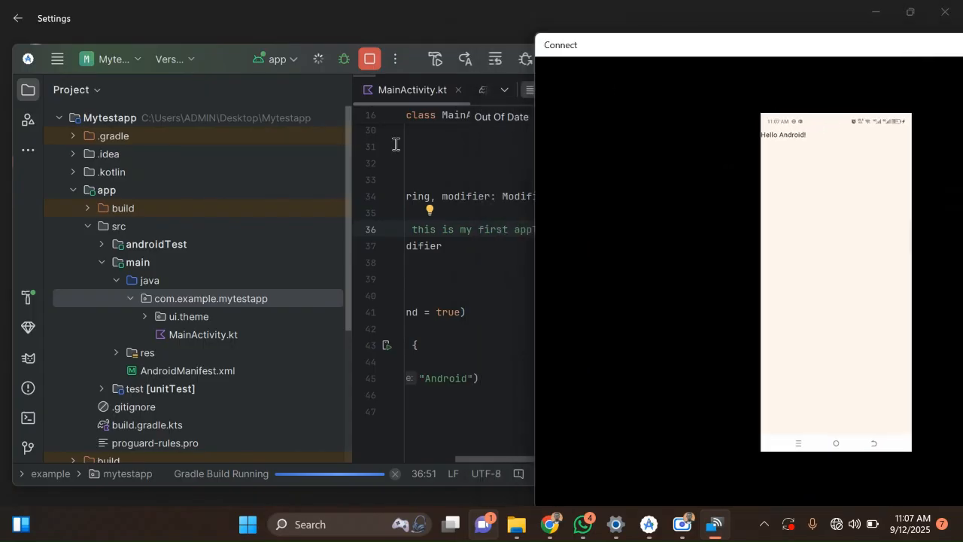
left_click(28, 91)
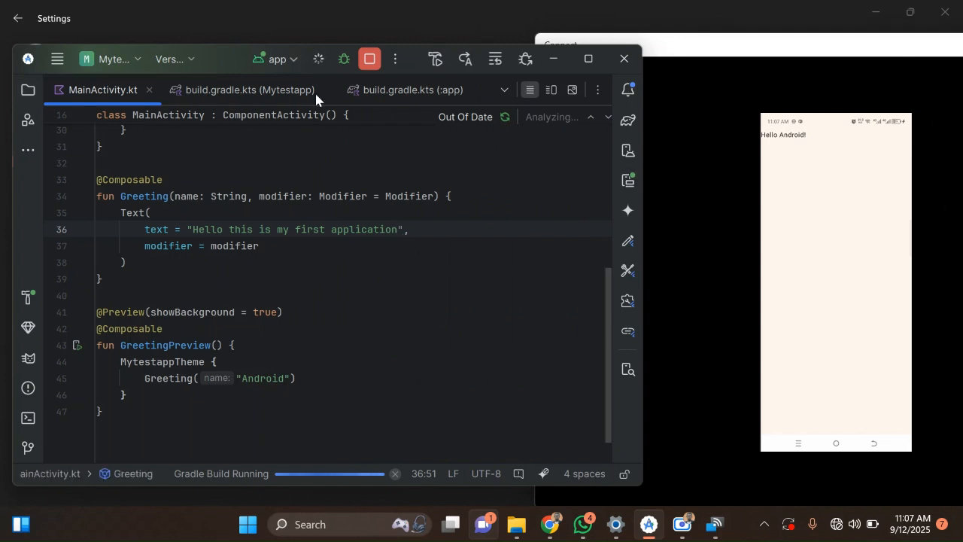
- Close the run configuration list, widen the Android Studio window and show the Device Manager again
left_click(303, 66)
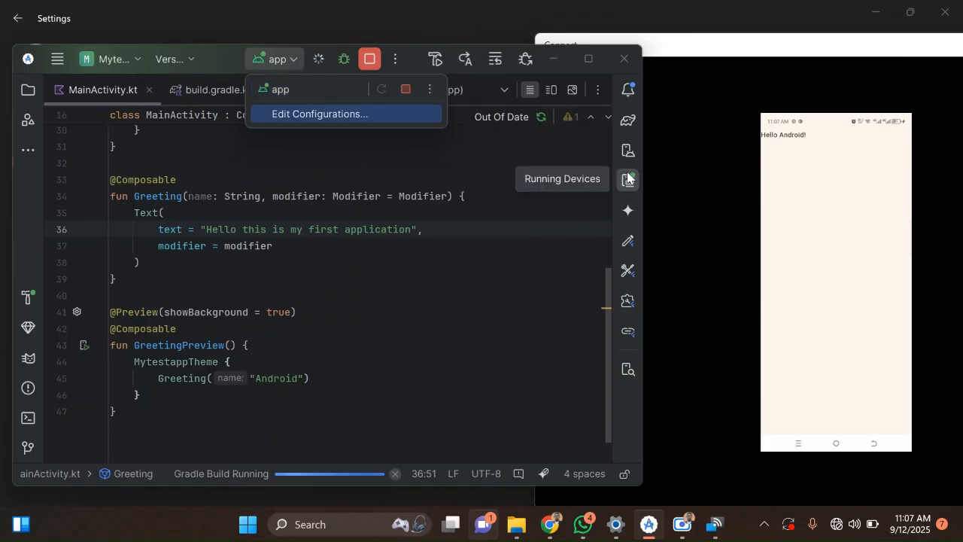
left_click_drag(643, 166, 837, 151)
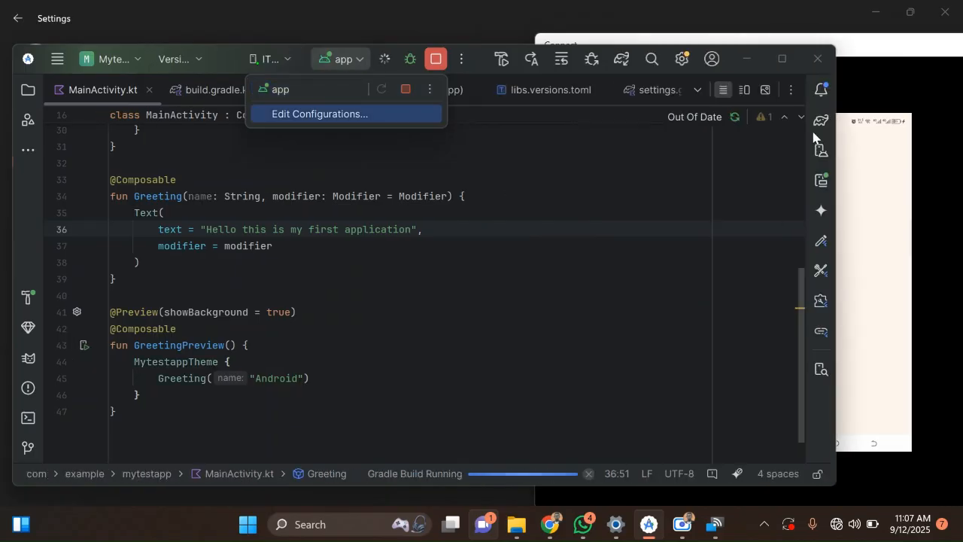
left_click(825, 153)
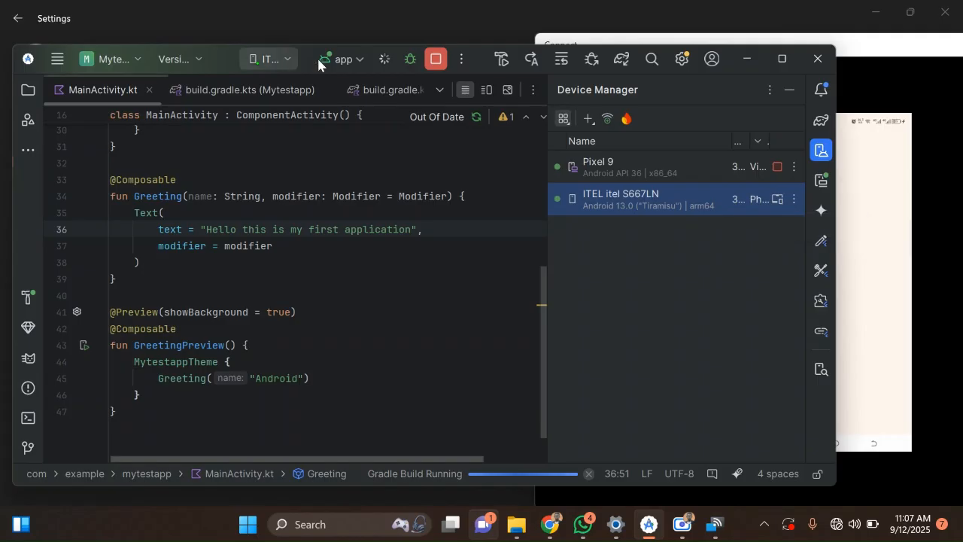
- Review the available run devices and bring the Connect window forward to check the rerun app's greeting on the mirrored phone
left_click(275, 61)
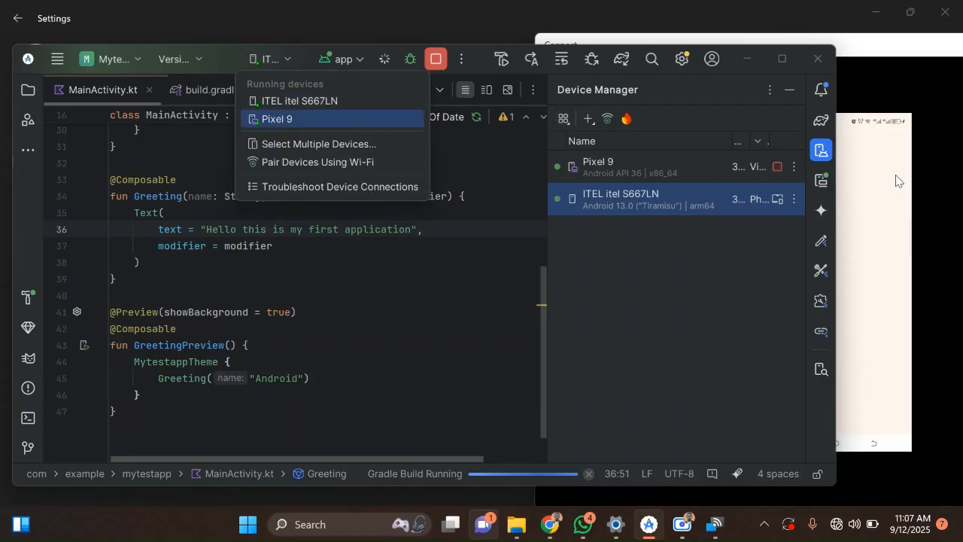
left_click(912, 189)
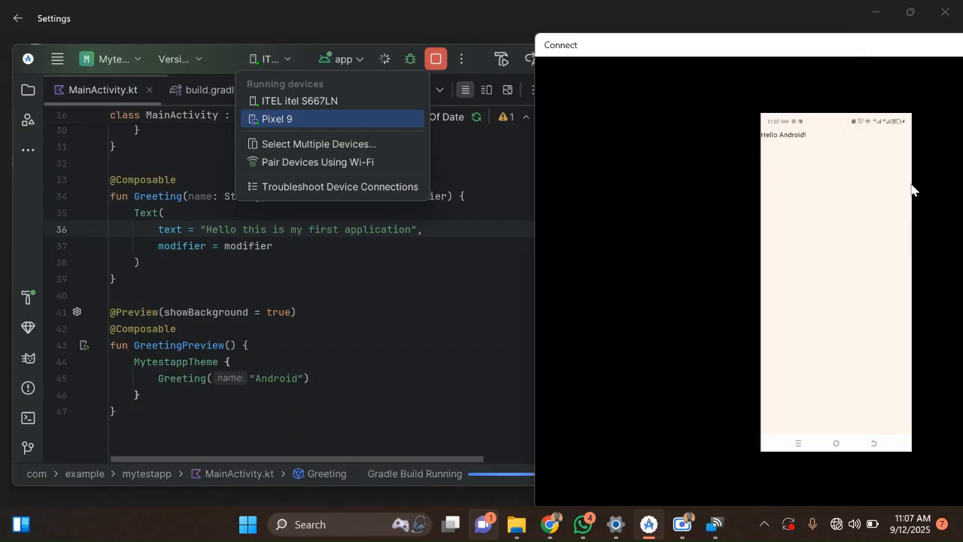
left_click(494, 215)
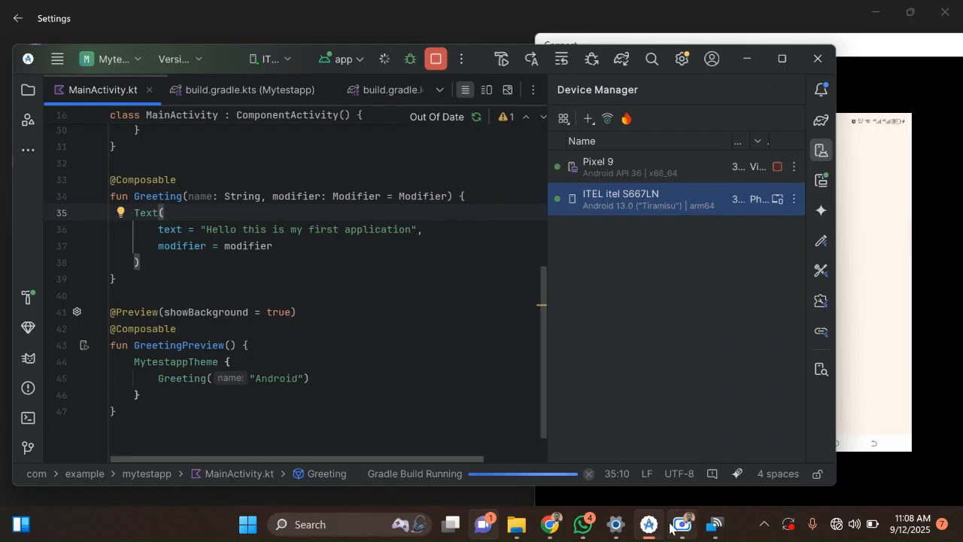
mouse_move(669, 525)
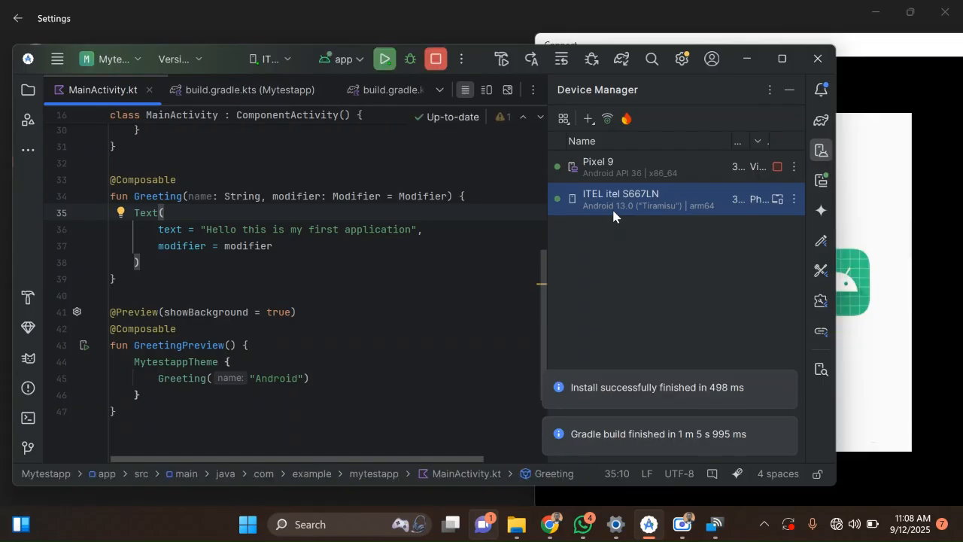
left_click(882, 178)
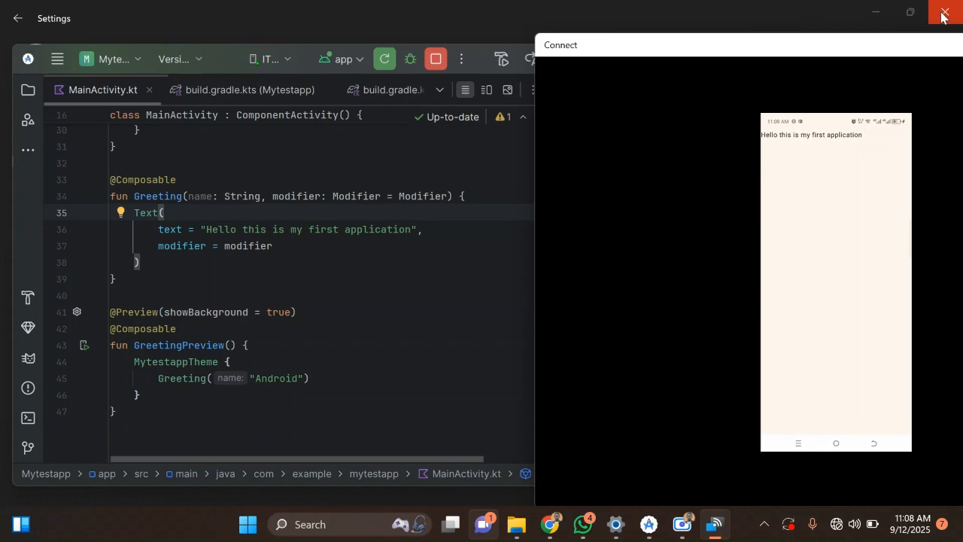
left_click(682, 525)
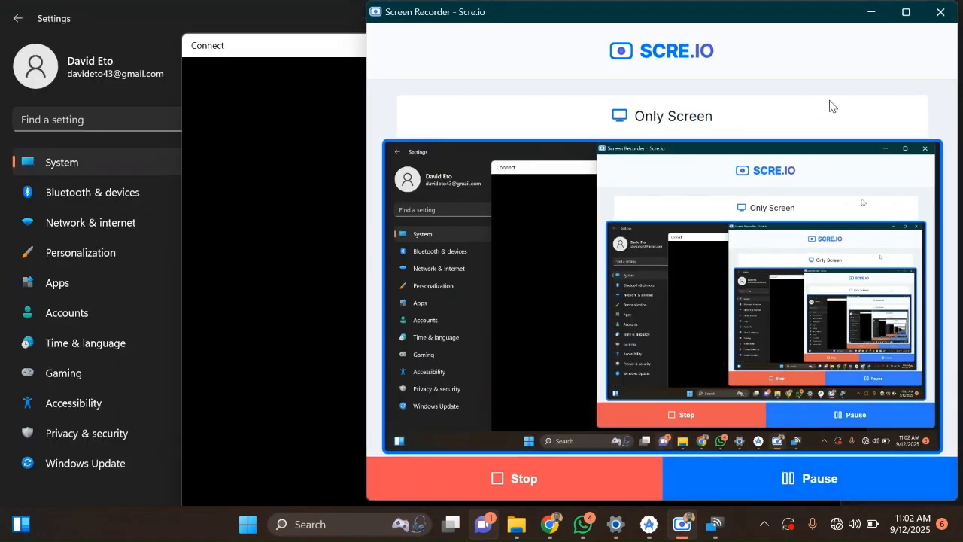
left_click(871, 12)
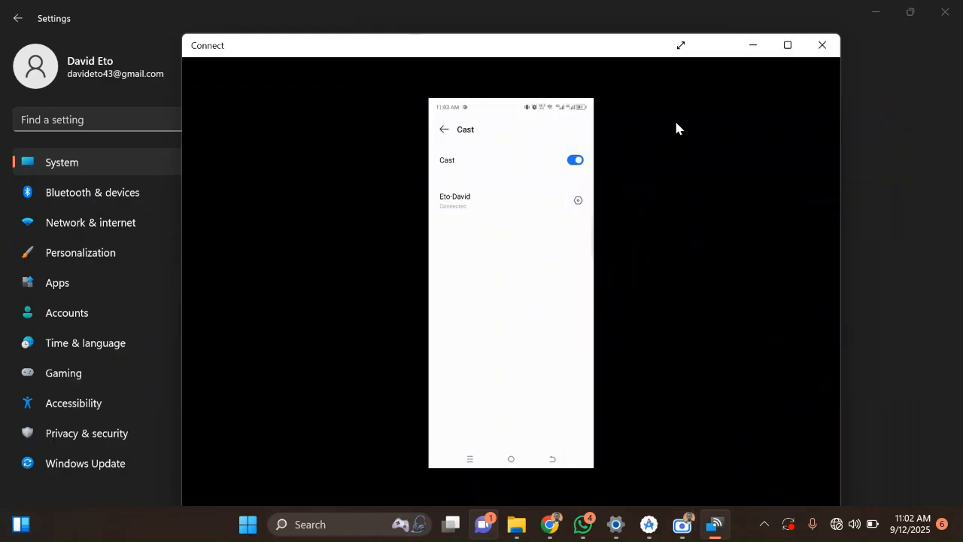